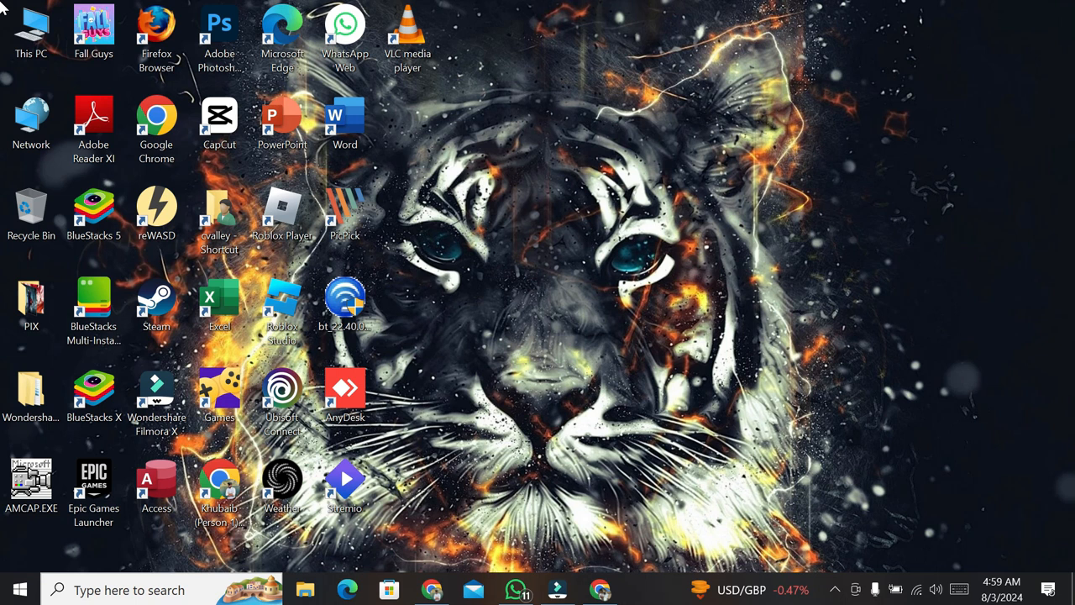
# - Launch Chrome and go to canva.com
pyautogui.click(614, 597)
pyautogui.write('c')
pyautogui.press('Return')
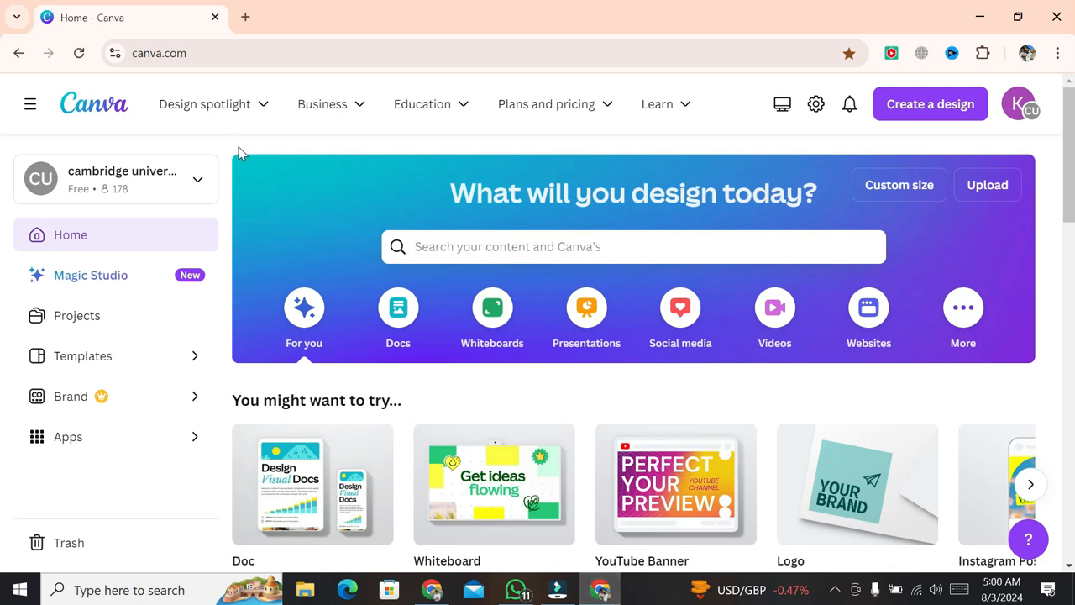
# - Go to the Brochures page via Design spotlight > Marketing
pyautogui.moveTo(221, 112)
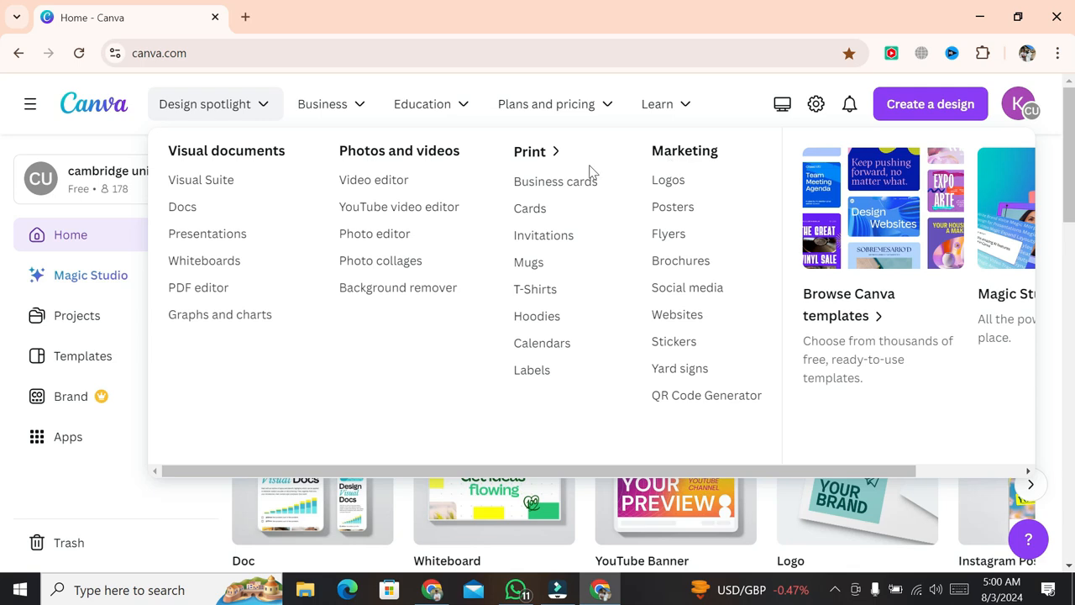
pyautogui.click(680, 264)
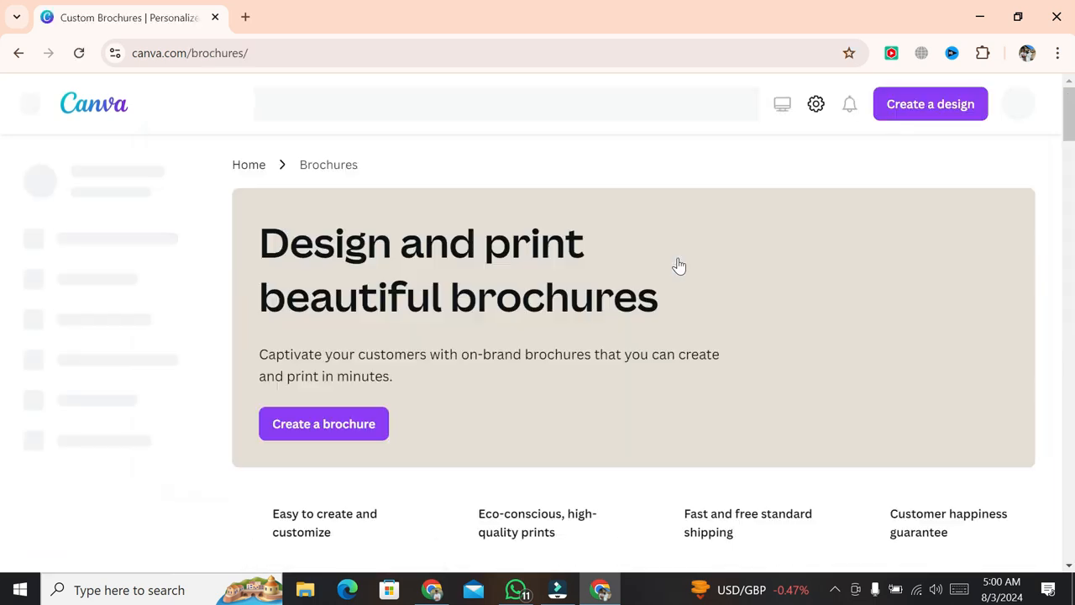
# - Start a design from the Trusted Partner for Growth and Branding trifold brochure template
pyautogui.scroll(-5, 1037, 448)
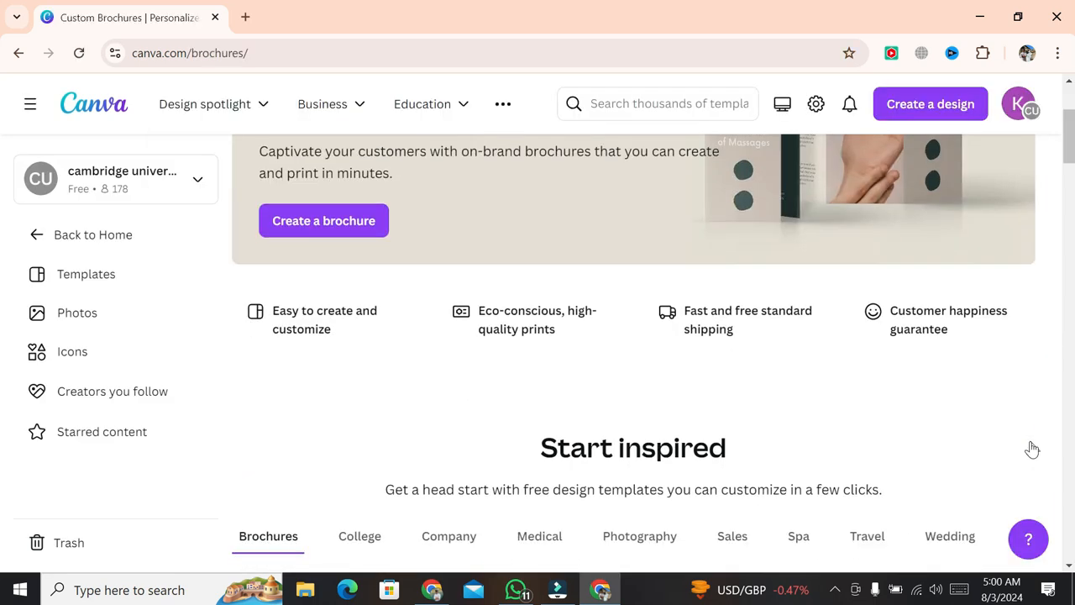
pyautogui.scroll(-2, 1031, 450)
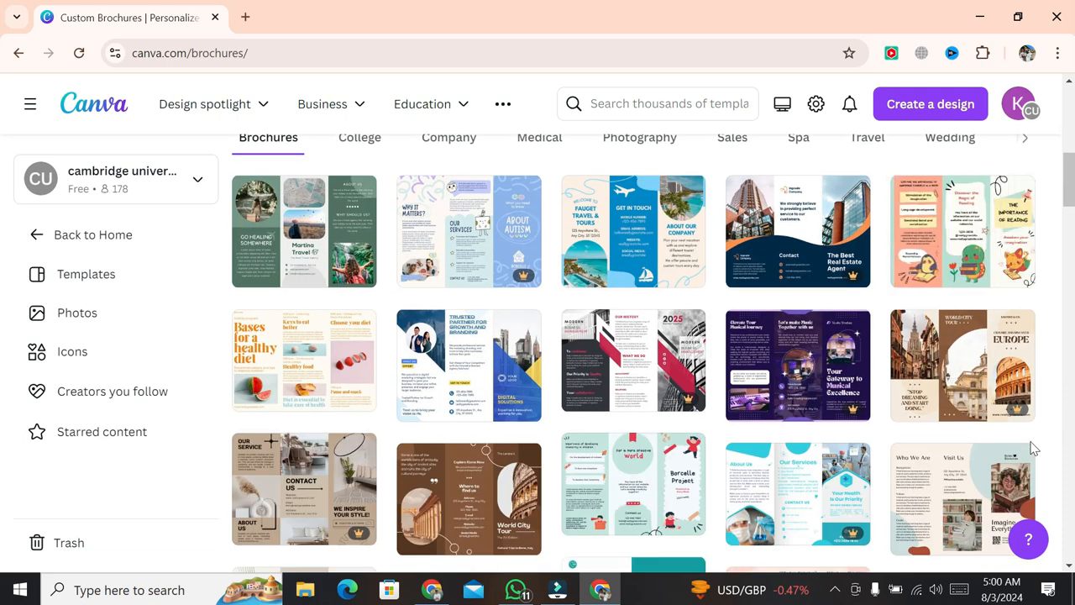
pyautogui.moveTo(777, 248)
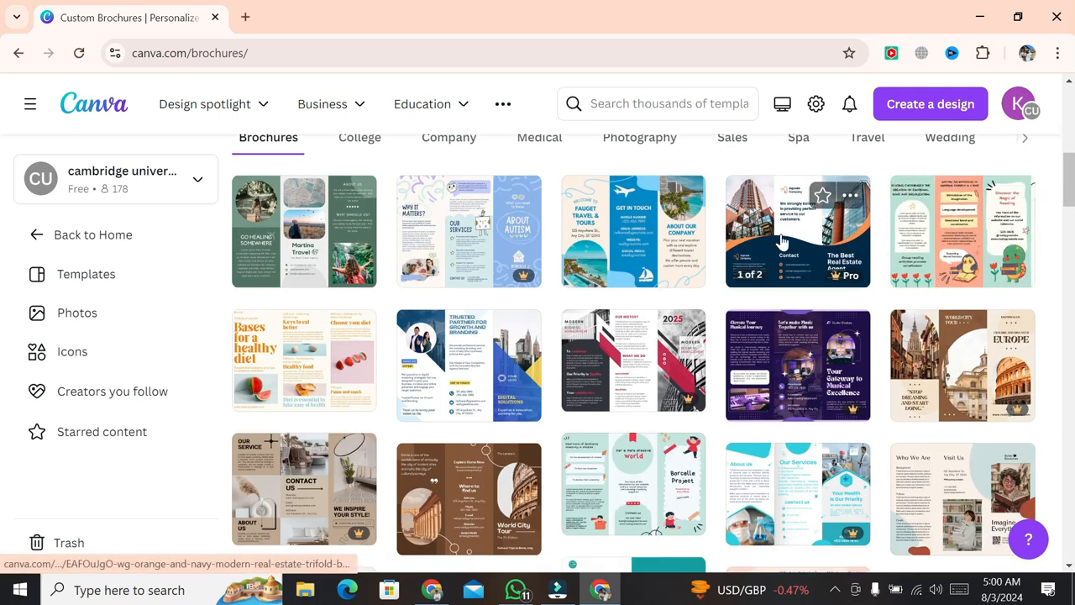
pyautogui.moveTo(448, 408)
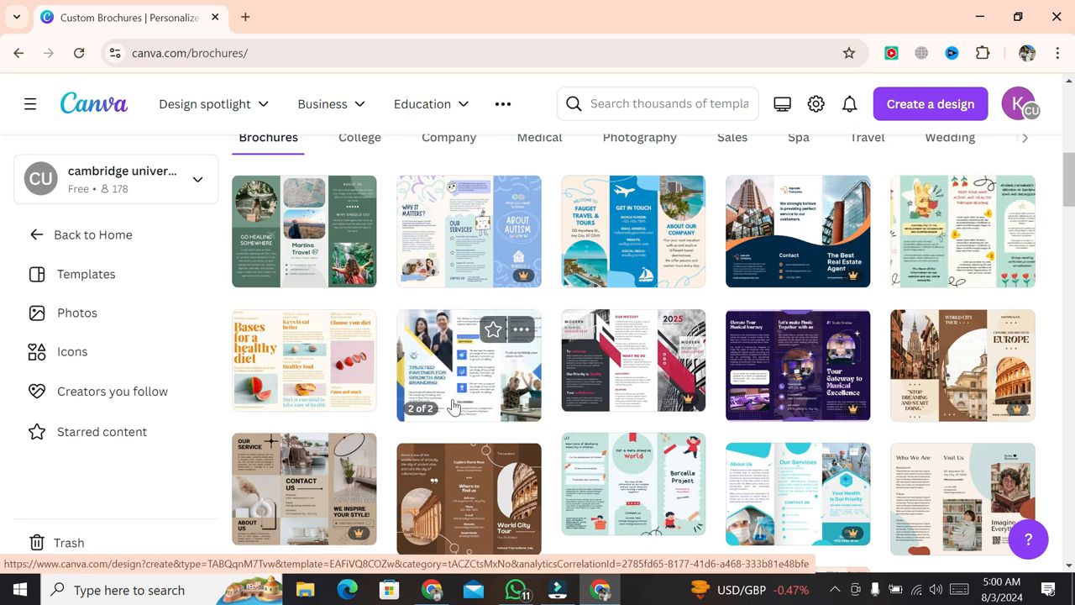
pyautogui.click(450, 407)
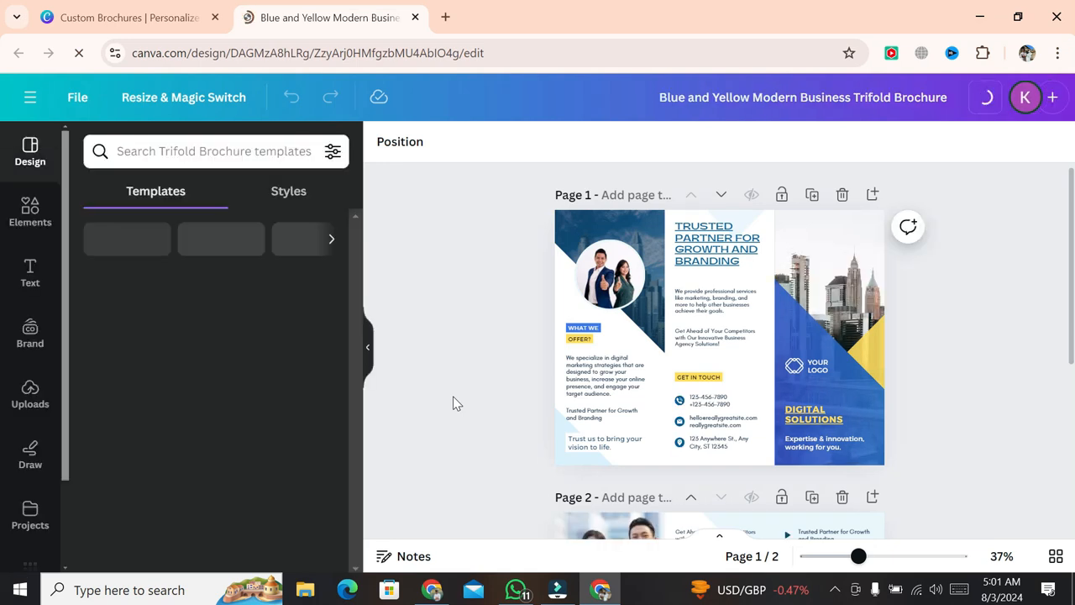
pyautogui.scroll(-3, 975, 418)
pyautogui.scroll(3, 975, 418)
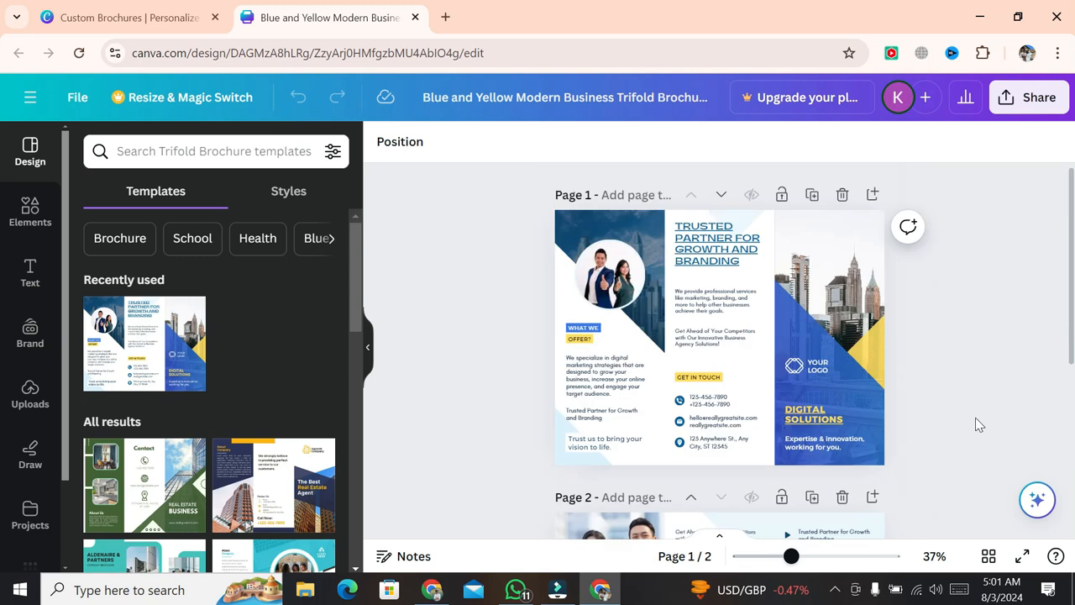
pyautogui.scroll(-4, 975, 418)
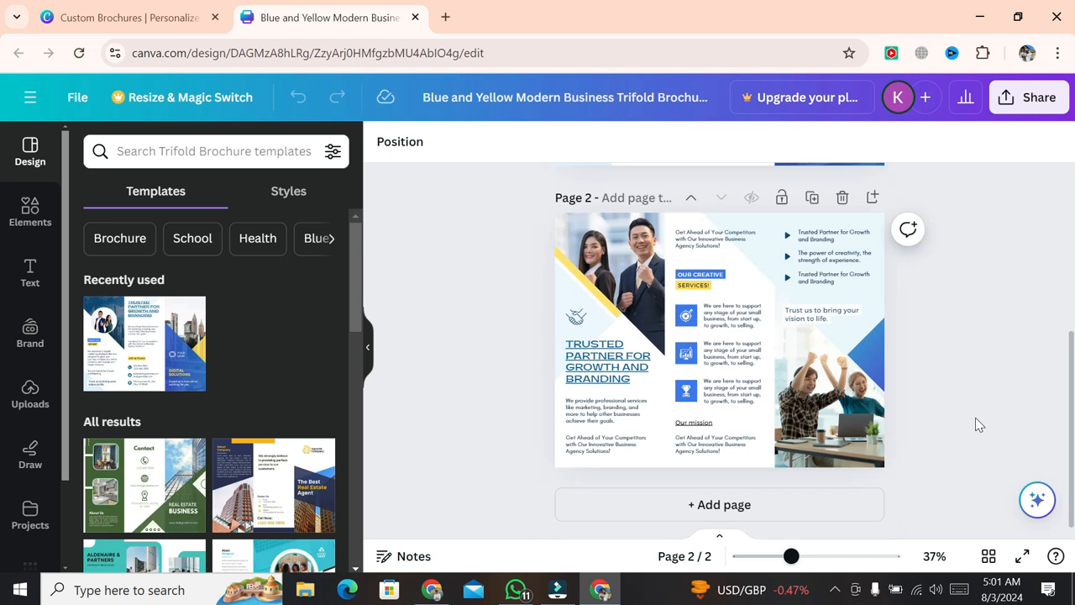
pyautogui.scroll(3, 975, 418)
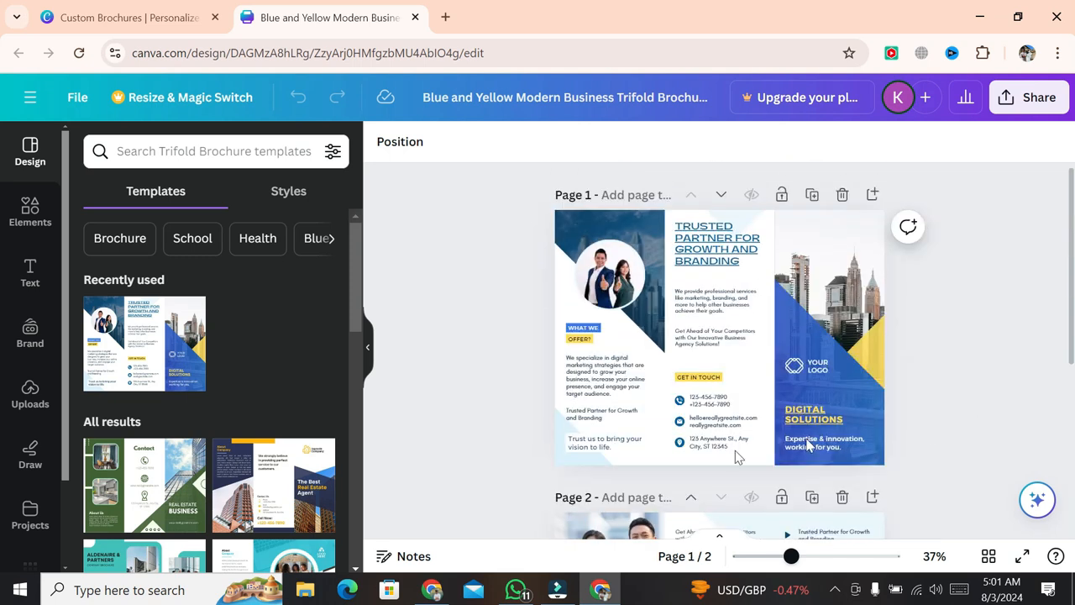
# - Fill page 1's middle panel with grey
pyautogui.click(763, 394)
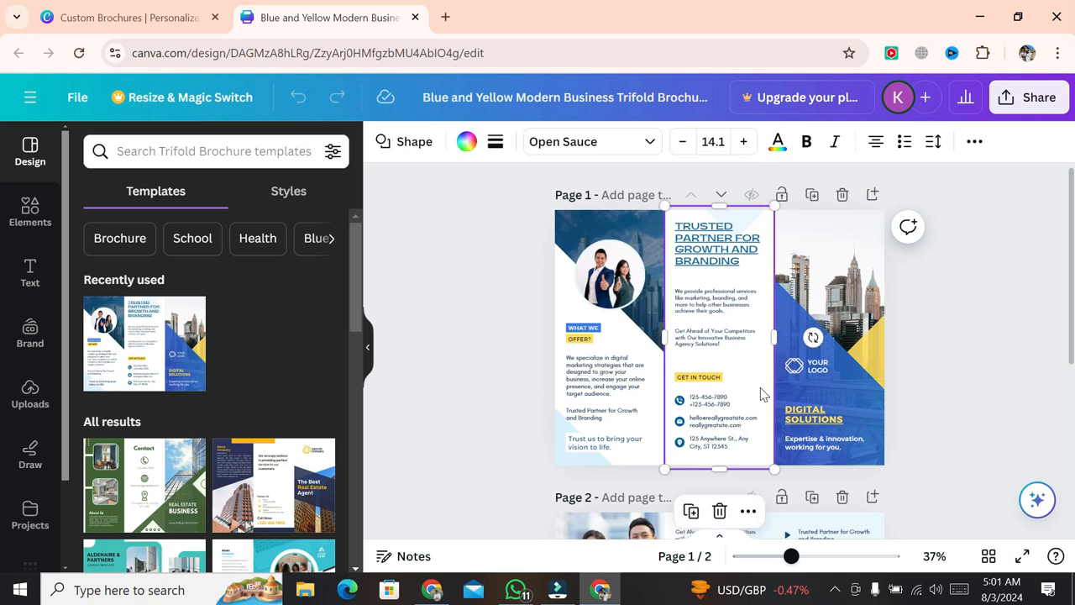
pyautogui.click(464, 143)
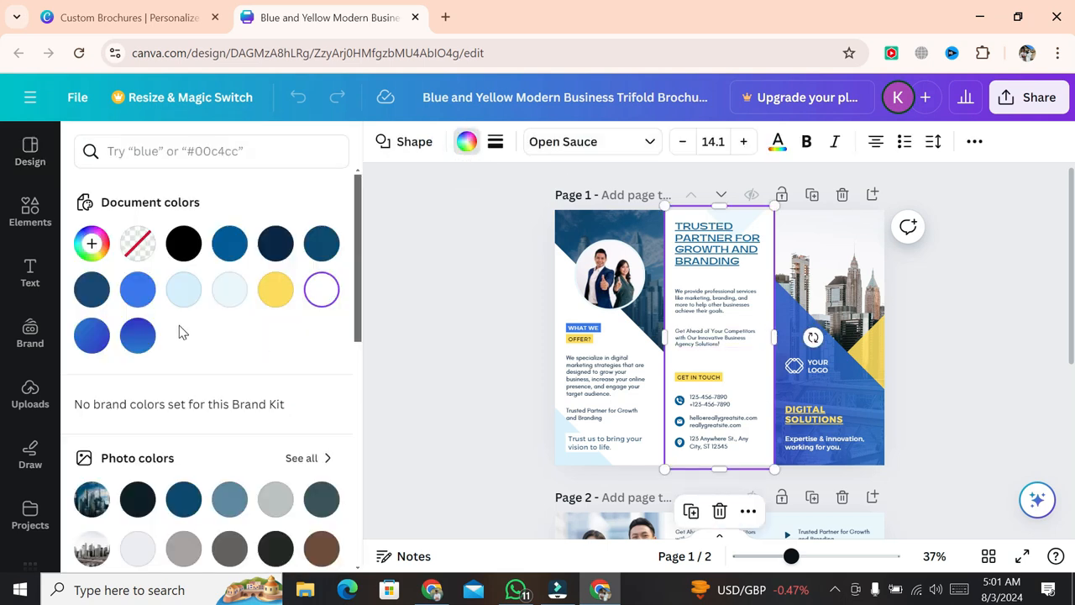
pyautogui.click(138, 290)
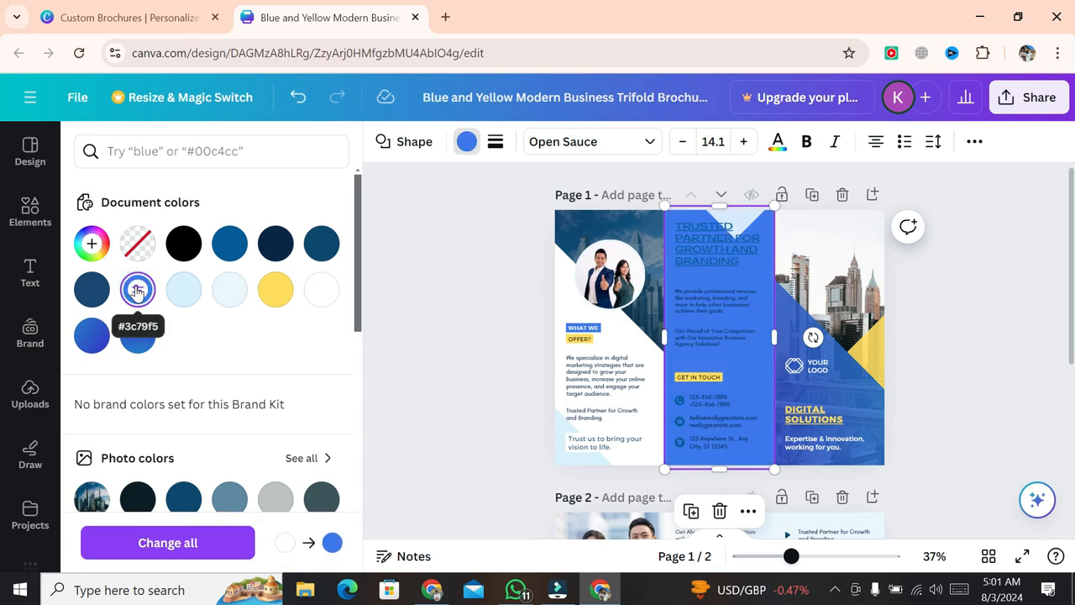
pyautogui.click(278, 499)
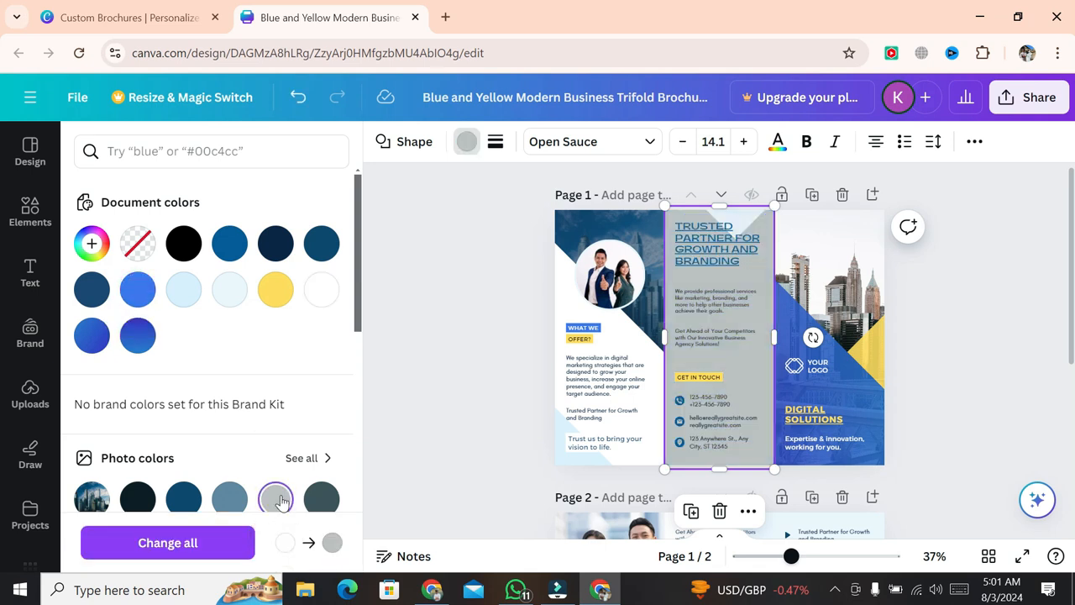
pyautogui.click(490, 407)
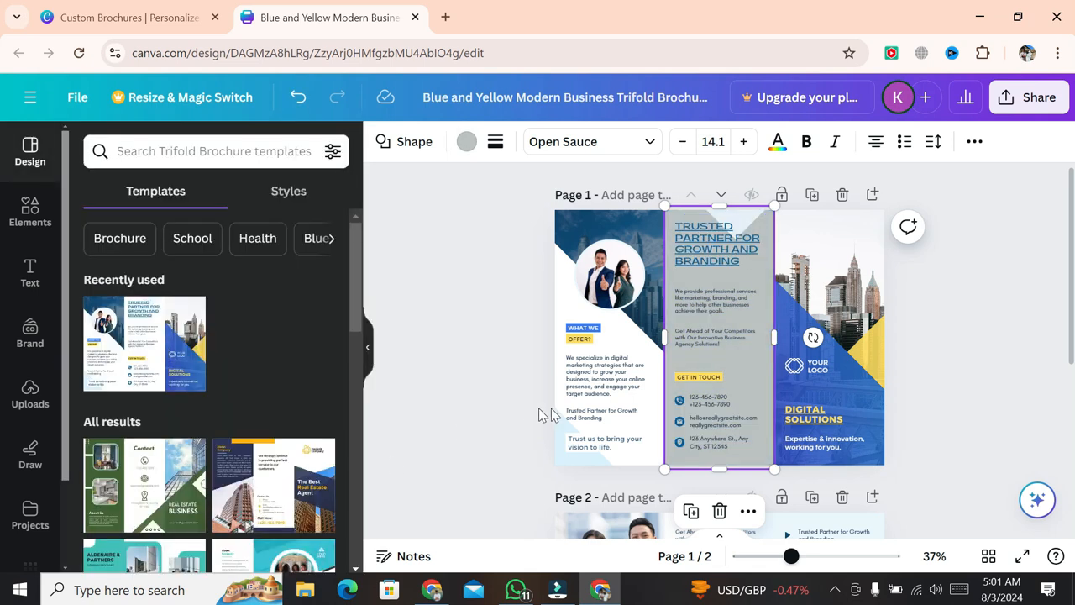
# - Delete the rotated diamond shape from the left panel
pyautogui.click(652, 458)
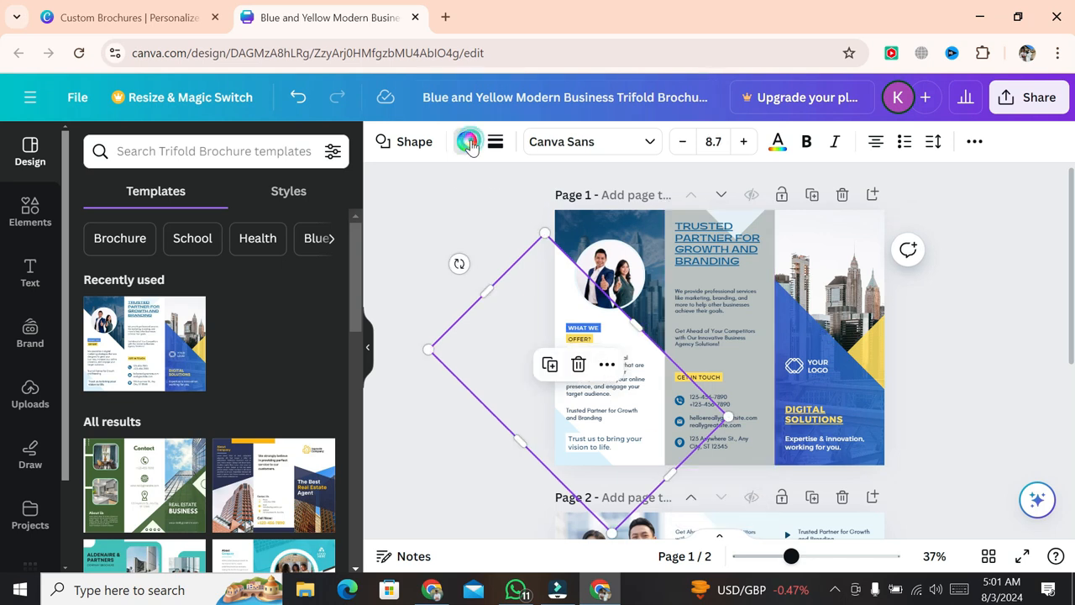
pyautogui.click(466, 141)
pyautogui.click(180, 292)
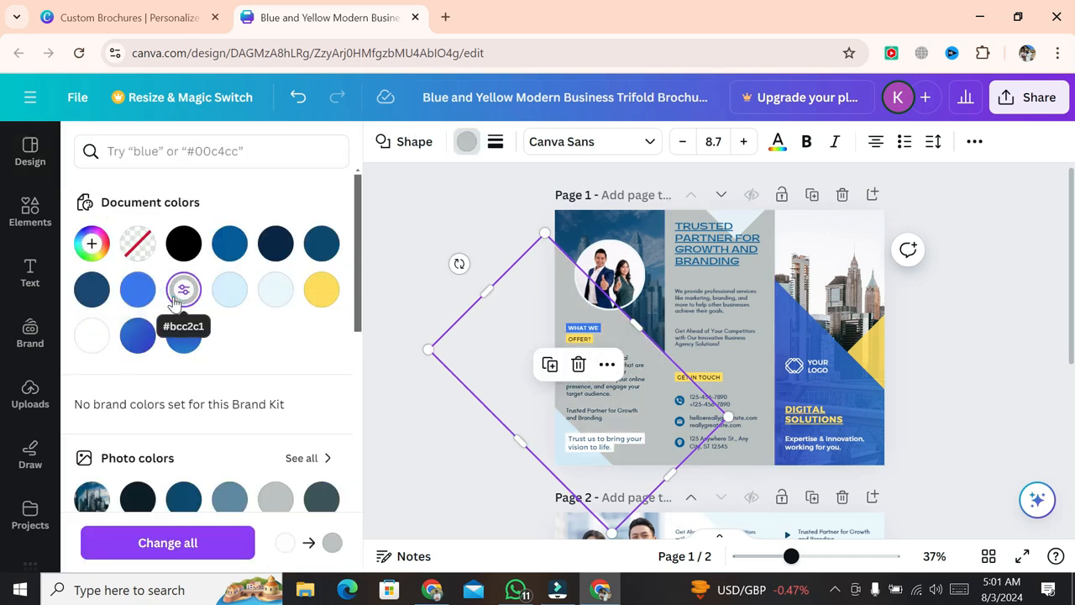
pyautogui.click(322, 245)
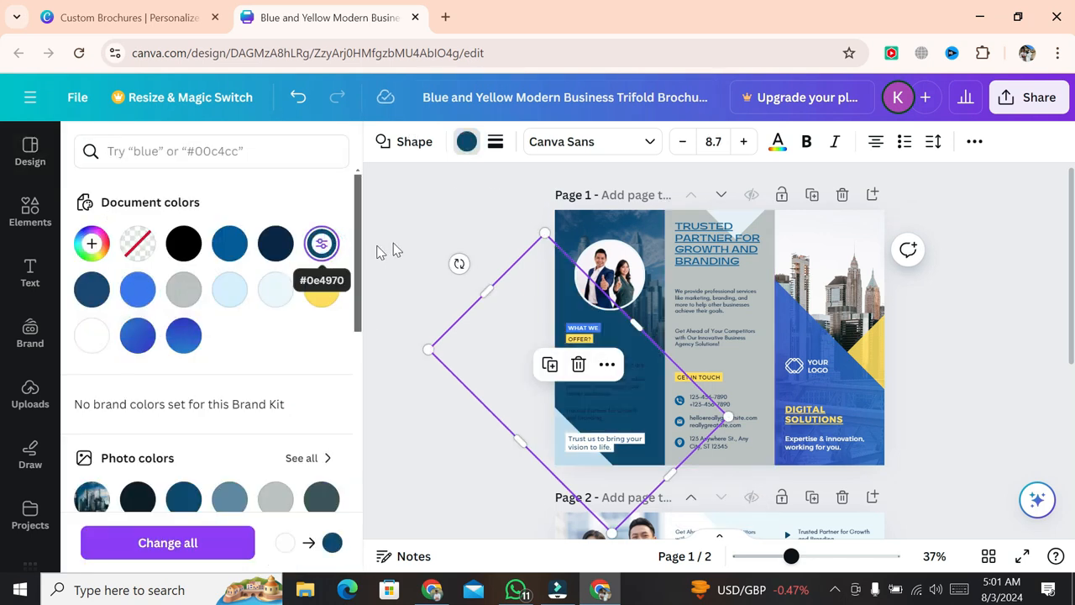
pyautogui.click(184, 290)
pyautogui.press('Delete')
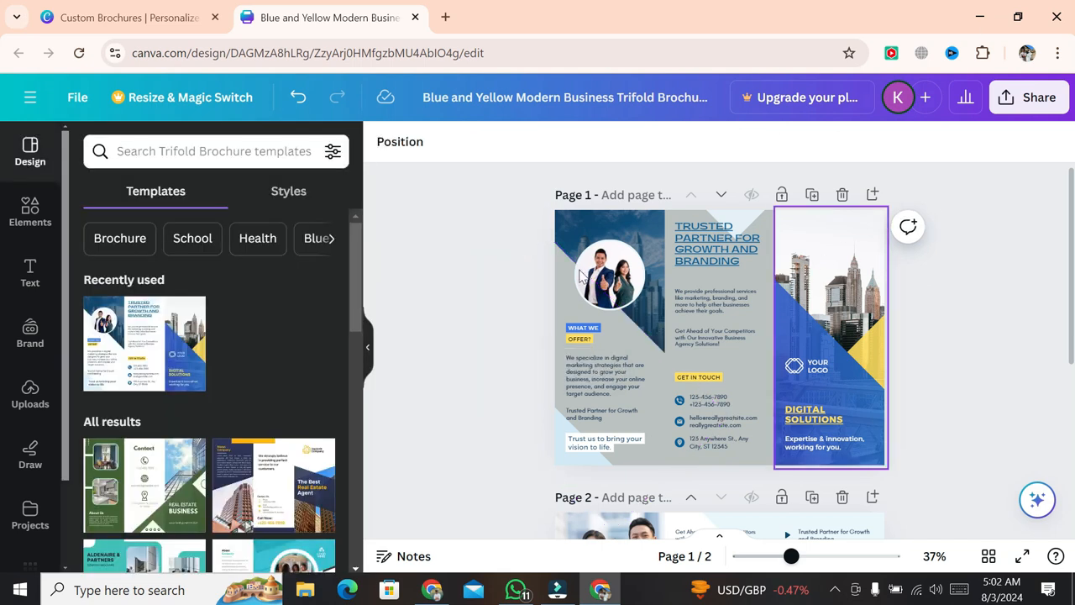
# - Make the 'We specialize in digital' paragraph and 'Trusted Partner for Growth' text navy
pyautogui.click(596, 376)
pyautogui.click(626, 143)
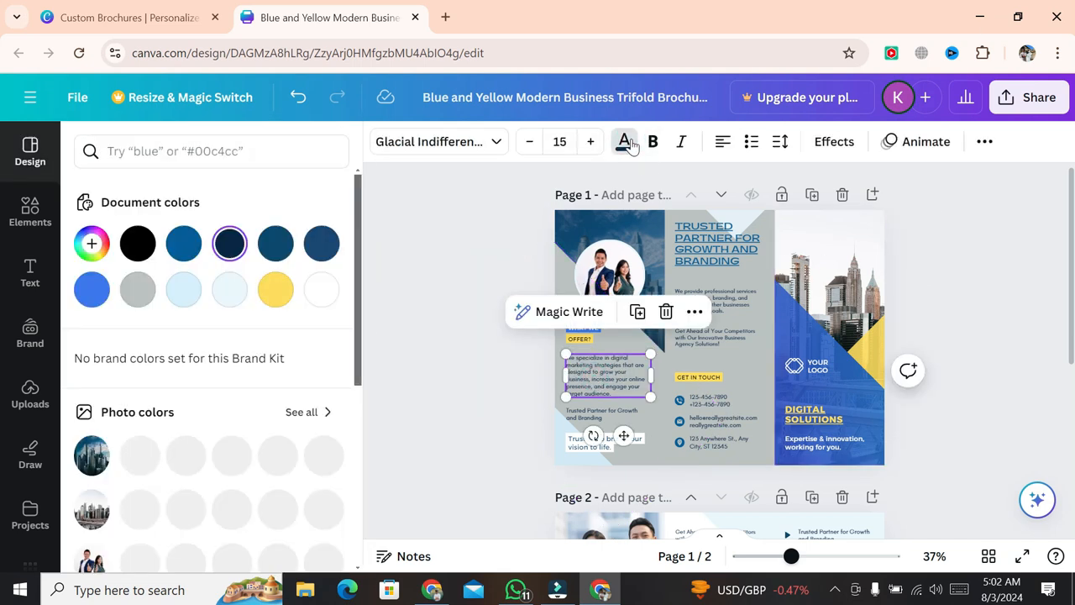
pyautogui.scroll(-1, 154, 415)
pyautogui.click(321, 290)
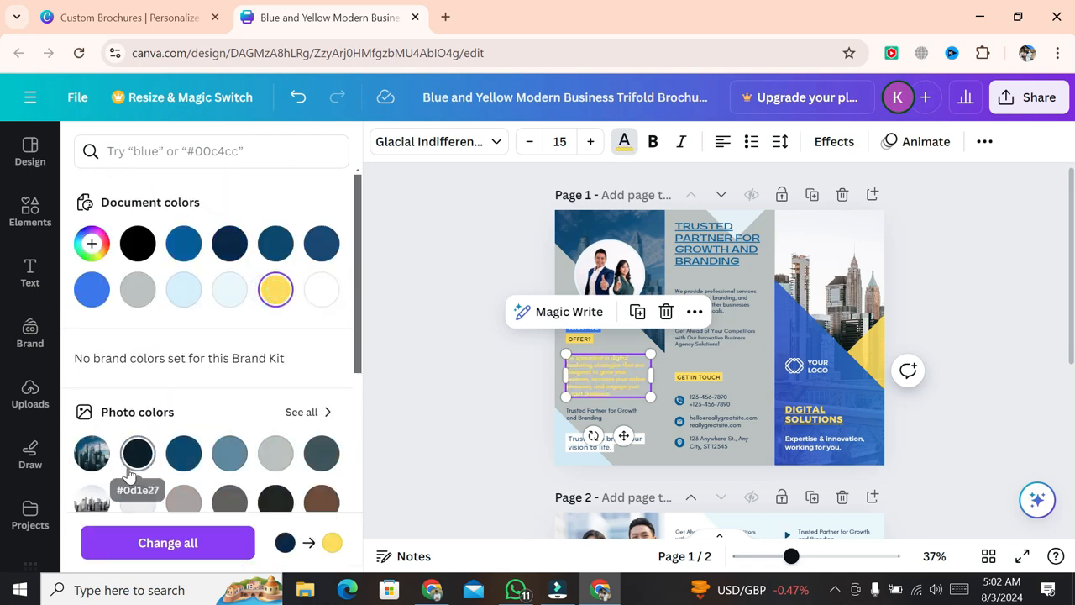
pyautogui.click(137, 453)
pyautogui.scroll(-1, 347, 396)
pyautogui.click(595, 411)
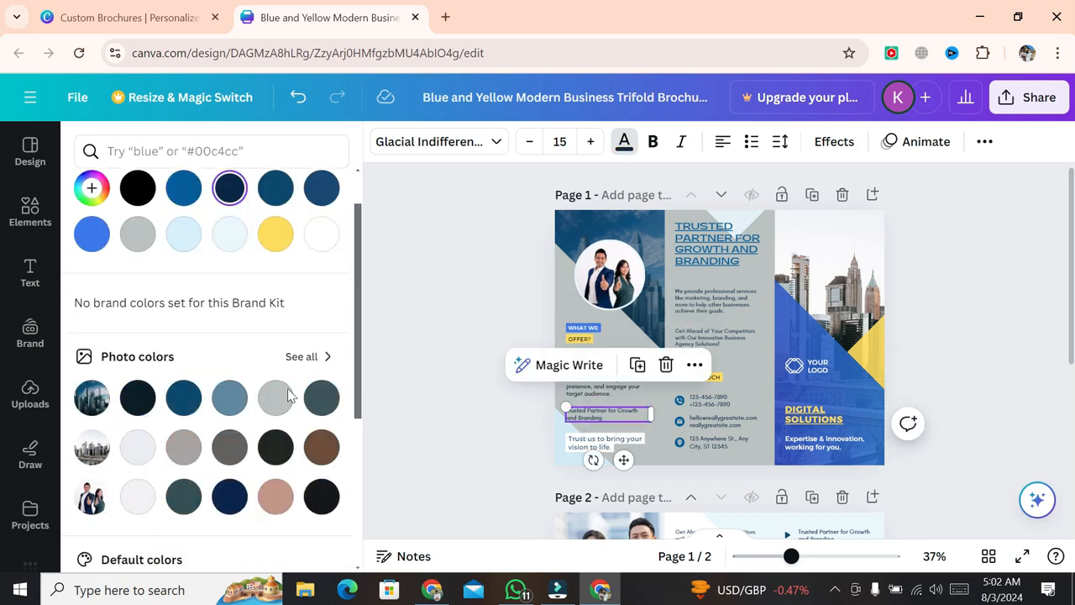
pyautogui.click(151, 405)
# - Make 'We provide professional services' and 'Get Ahead of Your Competitors' blue on all pages
pyautogui.click(718, 300)
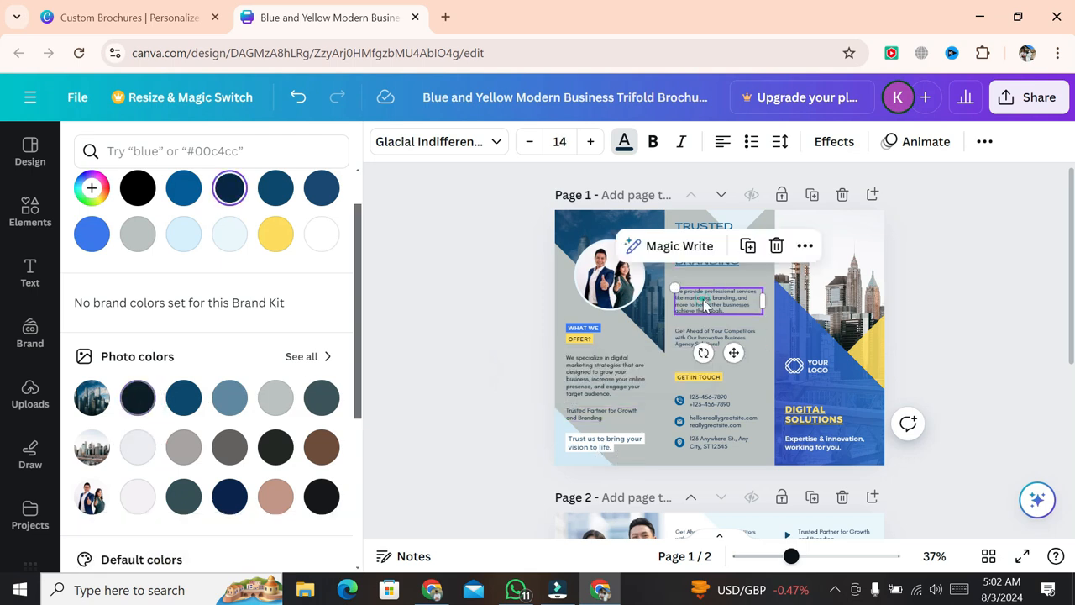
pyautogui.click(184, 397)
pyautogui.click(718, 336)
pyautogui.click(183, 397)
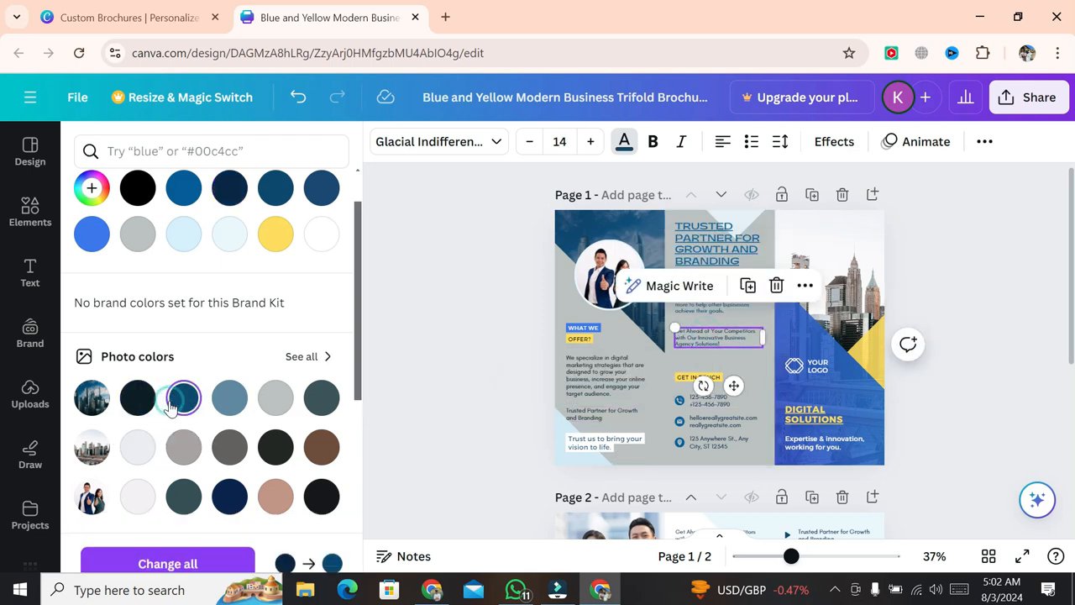
pyautogui.click(160, 544)
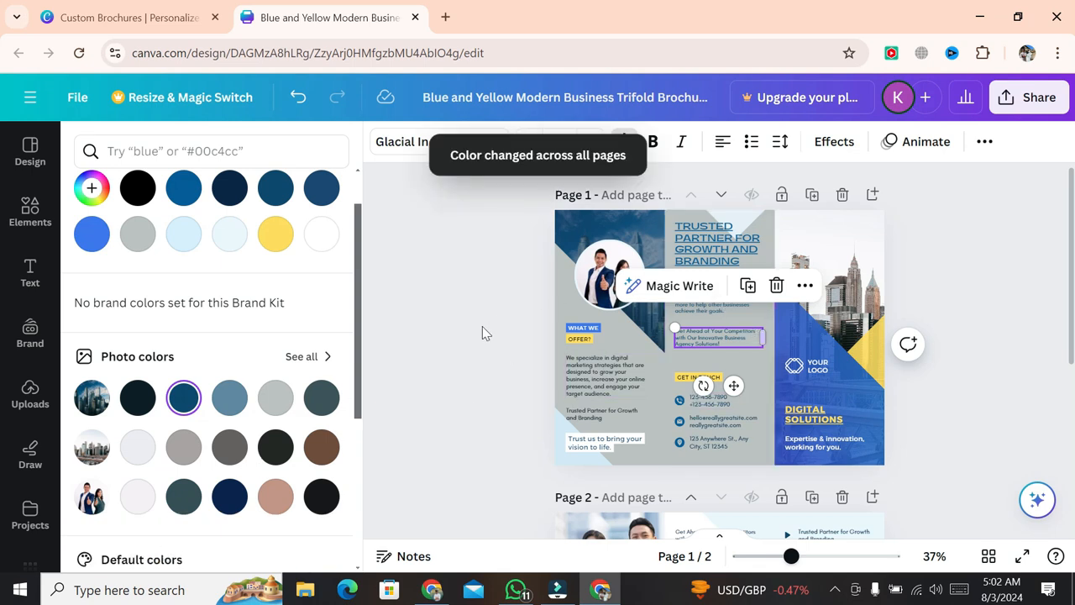
pyautogui.click(477, 301)
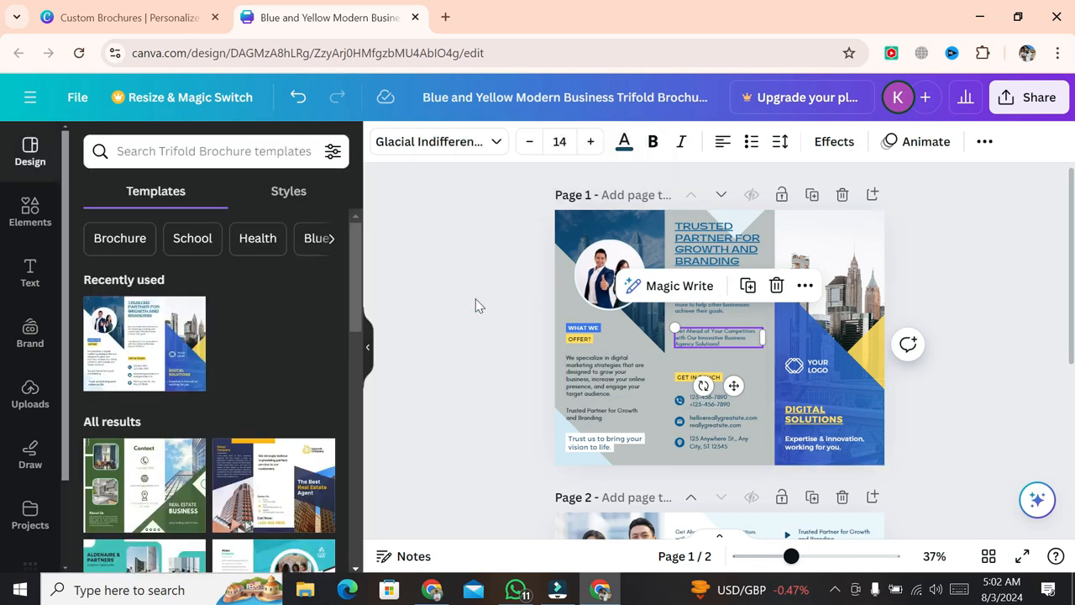
pyautogui.click(476, 305)
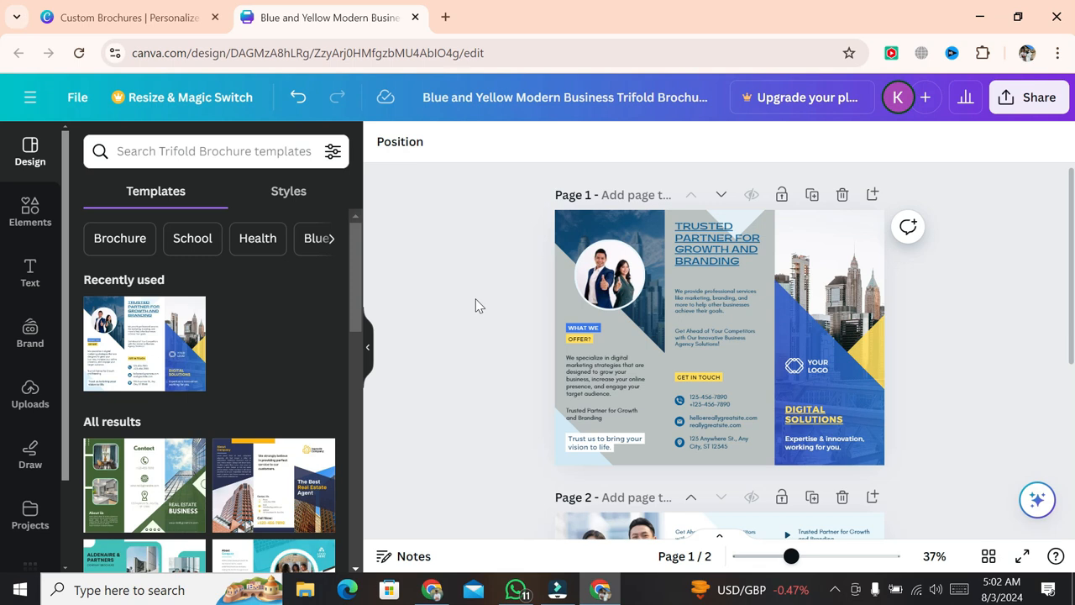
pyautogui.click(711, 396)
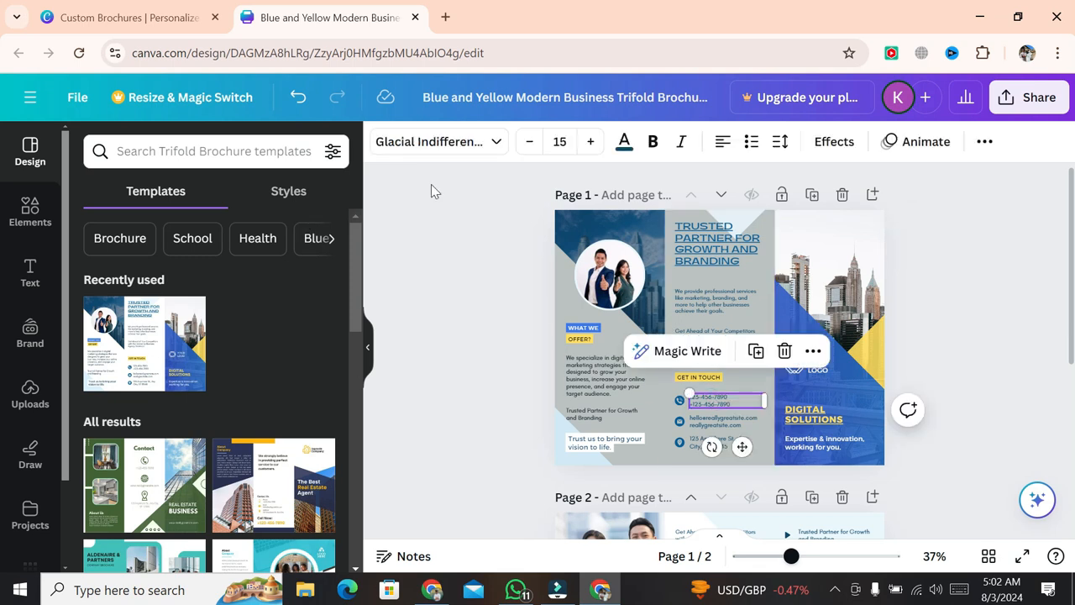
pyautogui.click(505, 363)
pyautogui.click(603, 376)
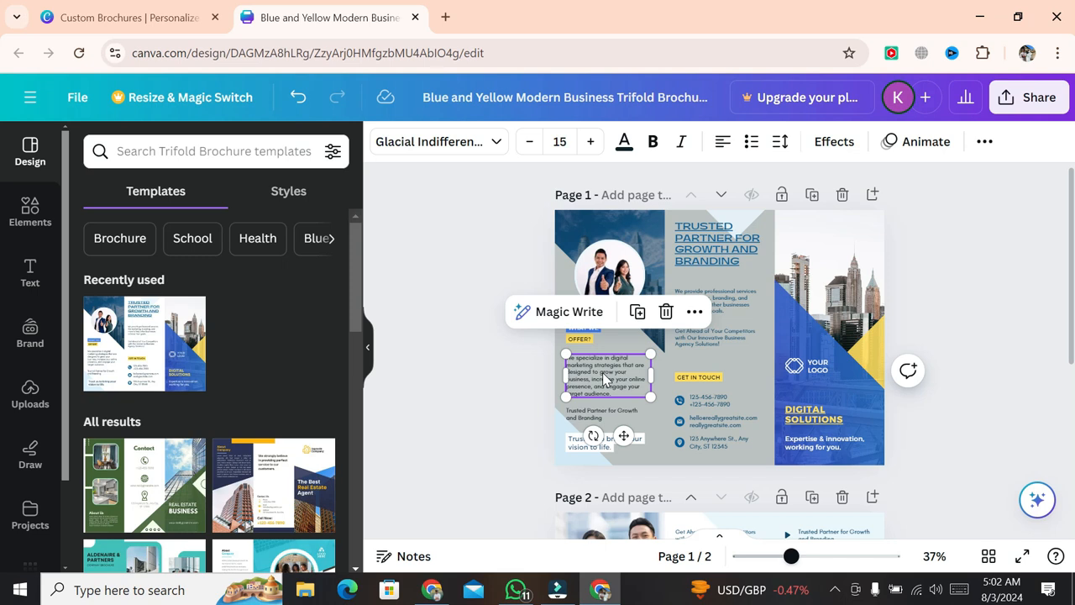
pyautogui.click(546, 430)
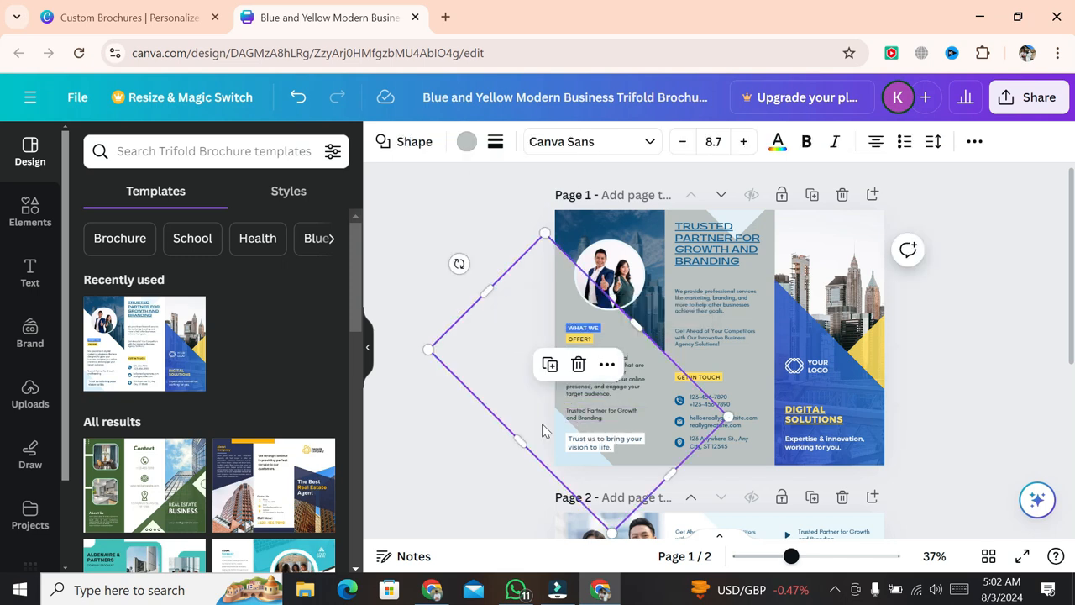
pyautogui.click(469, 448)
pyautogui.click(596, 445)
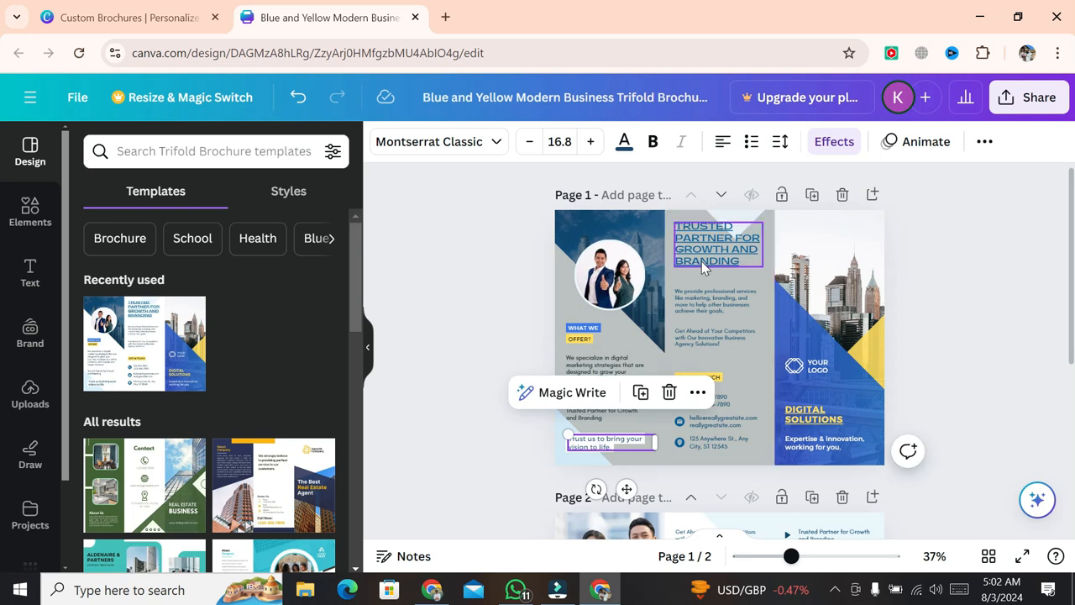
pyautogui.click(701, 261)
pyautogui.click(696, 295)
pyautogui.click(690, 336)
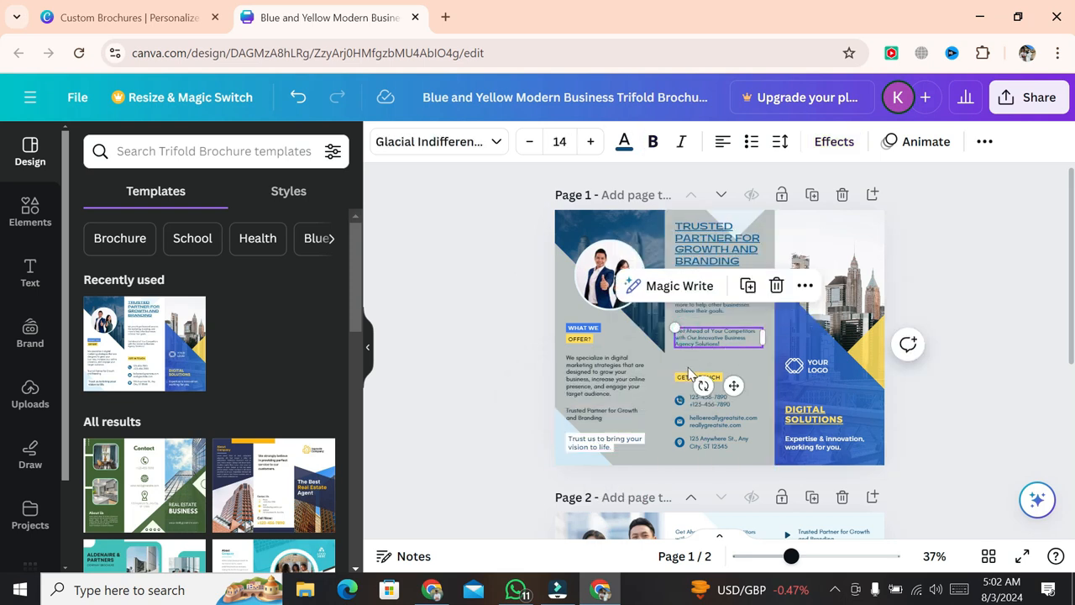
pyautogui.click(692, 400)
pyautogui.click(698, 420)
pyautogui.click(703, 442)
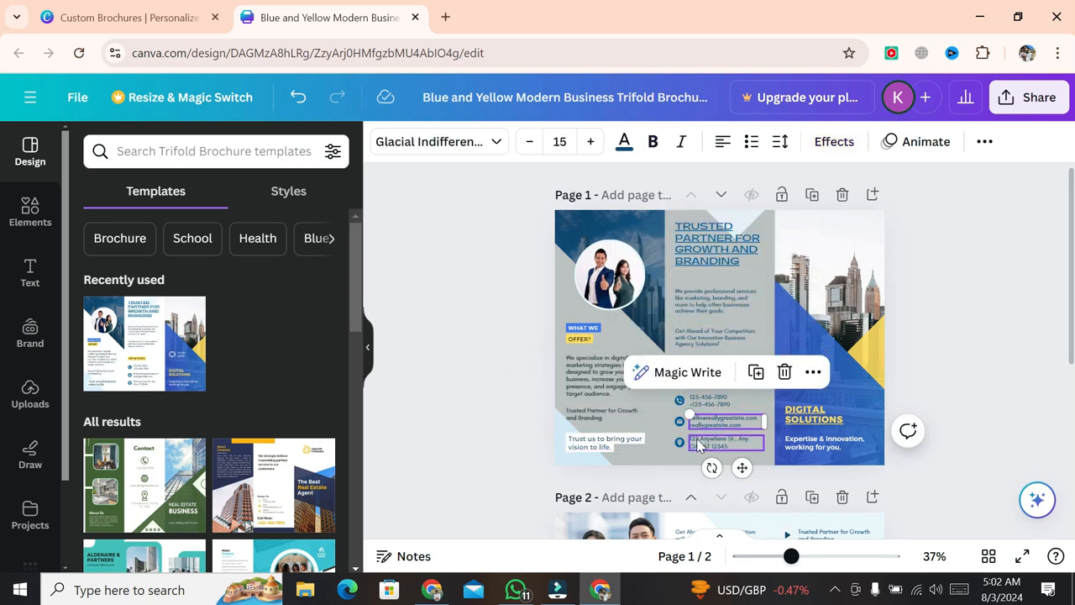
pyautogui.click(403, 437)
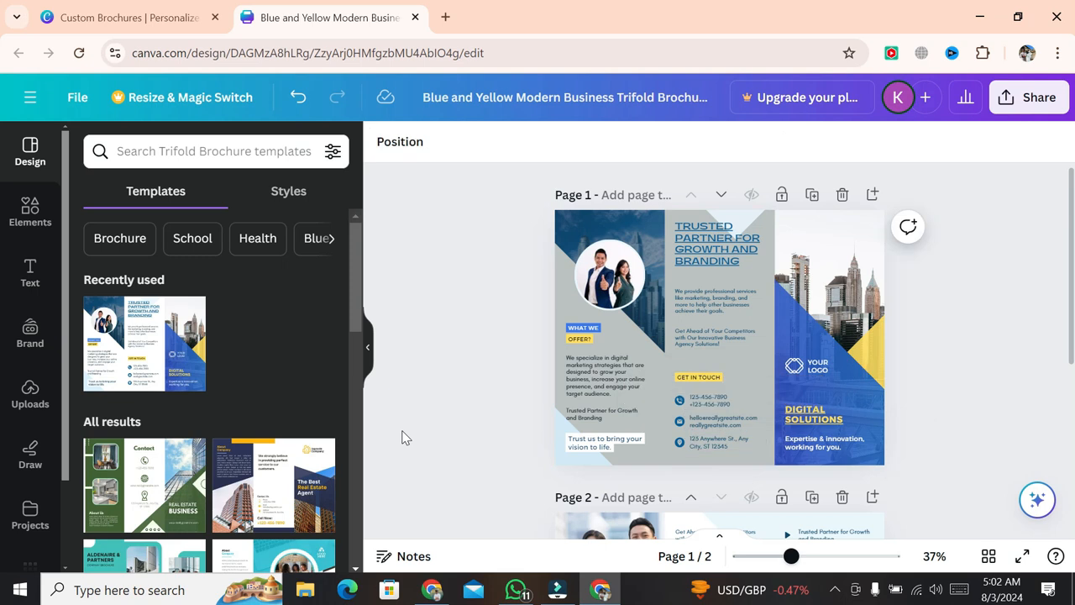
pyautogui.click(705, 397)
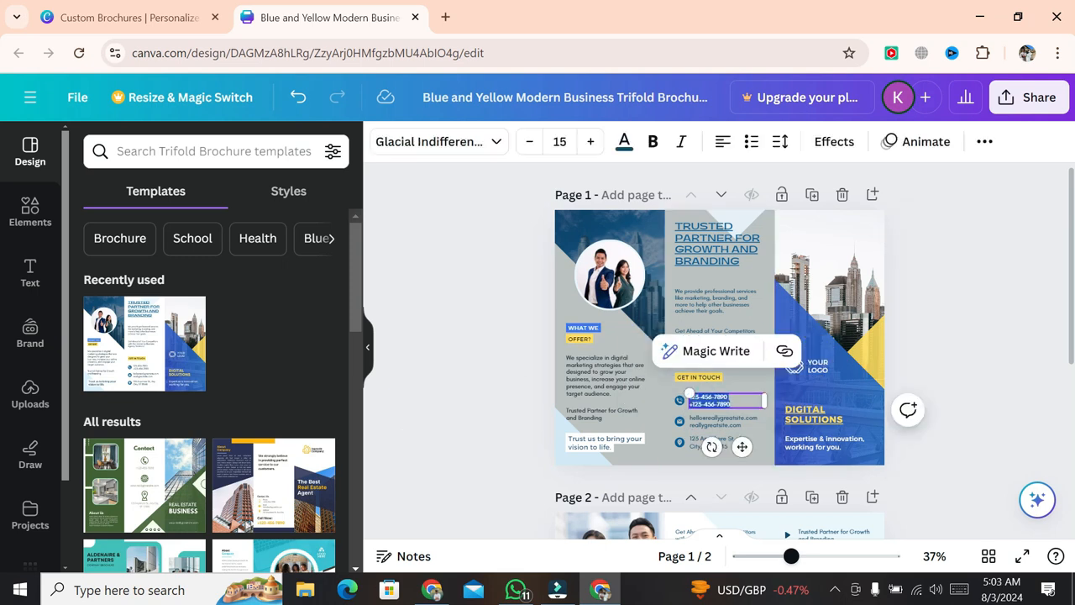
# - Replace the contact e-mail with the business's own e-mail address
pyautogui.click(728, 417)
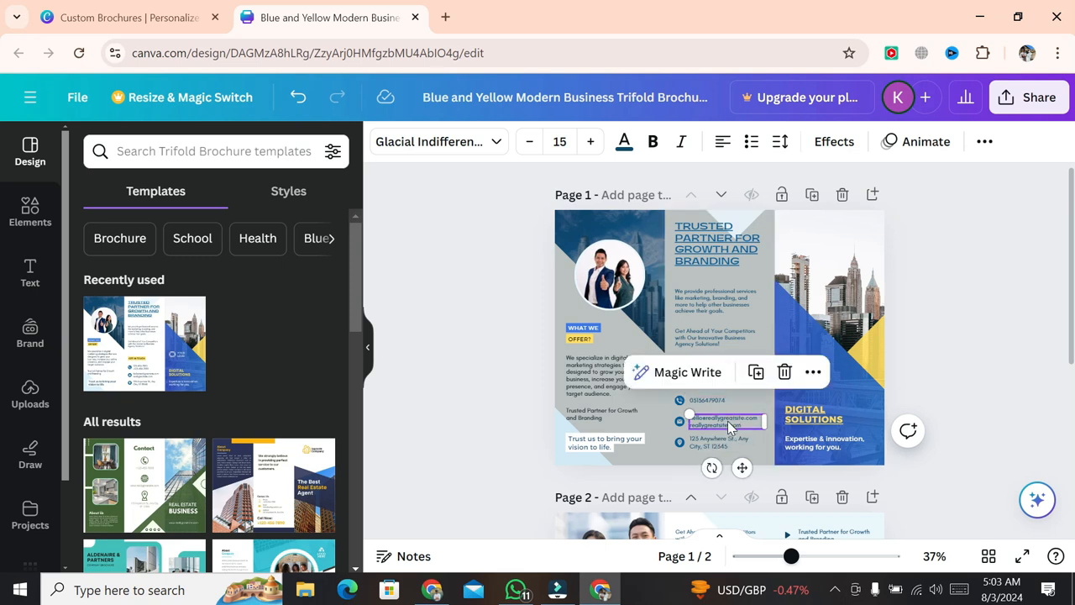
pyautogui.click(728, 421)
pyautogui.click(744, 418)
pyautogui.press('BackSpace')
pyautogui.press('BackSpace')
pyautogui.press('BackSpace')
pyautogui.press('BackSpace')
pyautogui.press('BackSpace')
pyautogui.press('BackSpace')
pyautogui.press('BackSpace')
pyautogui.press('BackSpace')
pyautogui.press('BackSpace')
pyautogui.press('BackSpace')
pyautogui.press('BackSpace')
pyautogui.press('BackSpace')
pyautogui.press('BackSpace')
pyautogui.press('BackSpace')
pyautogui.press('BackSpace')
pyautogui.press('BackSpace')
pyautogui.press('BackSpace')
pyautogui.press('BackSpace')
pyautogui.press('BackSpace')
pyautogui.press('BackSpace')
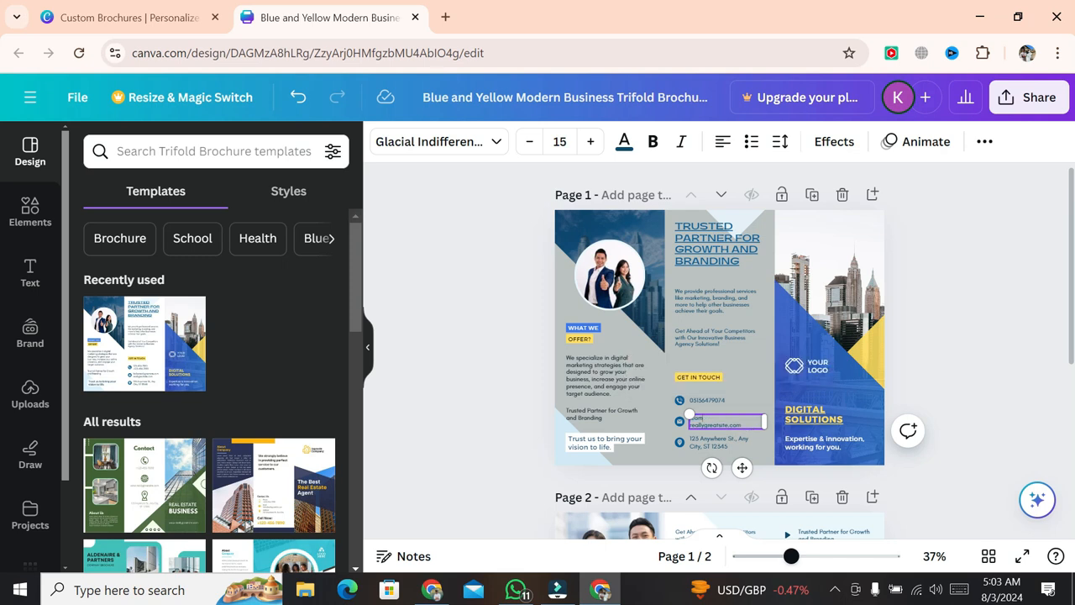
pyautogui.press('BackSpace')
pyautogui.press('BackSpace')
pyautogui.press('BackSpace')
pyautogui.press('BackSpace')
pyautogui.press('BackSpace')
pyautogui.press('BackSpace')
pyautogui.press('BackSpace')
pyautogui.press('BackSpace')
pyautogui.press('BackSpace')
pyautogui.press('BackSpace')
pyautogui.press('BackSpace')
pyautogui.press('BackSpace')
pyautogui.press('BackSpace')
pyautogui.press('BackSpace')
pyautogui.press('BackSpace')
pyautogui.press('BackSpace')
pyautogui.press('BackSpace')
pyautogui.press('BackSpace')
pyautogui.press('BackSpace')
pyautogui.press('BackSpace')
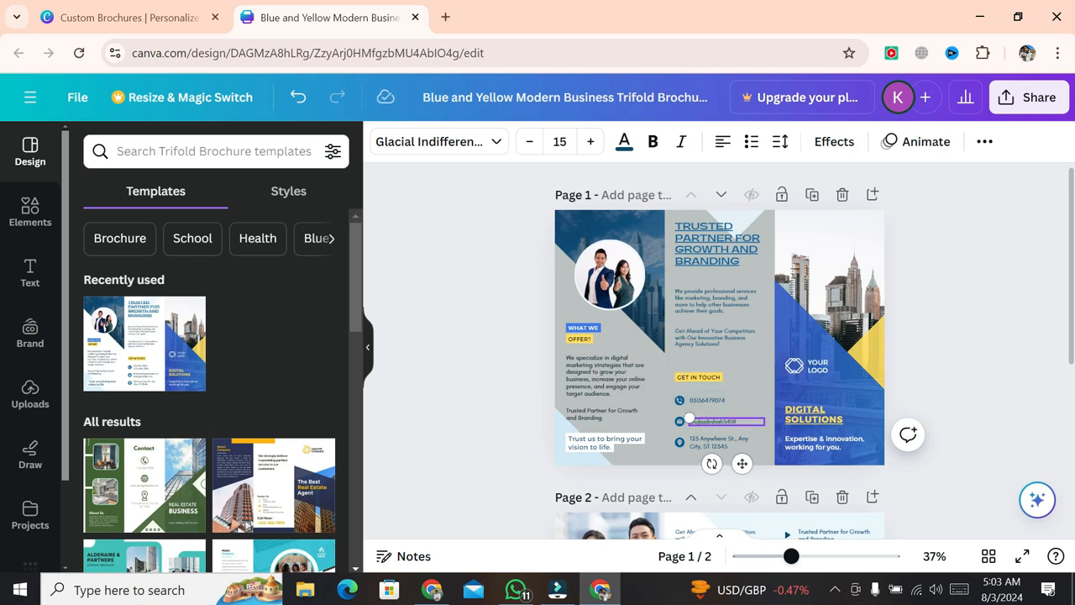
# - Replace the postal address text and resize its box to fit one line
pyautogui.click(725, 443)
pyautogui.doubleClick(725, 442)
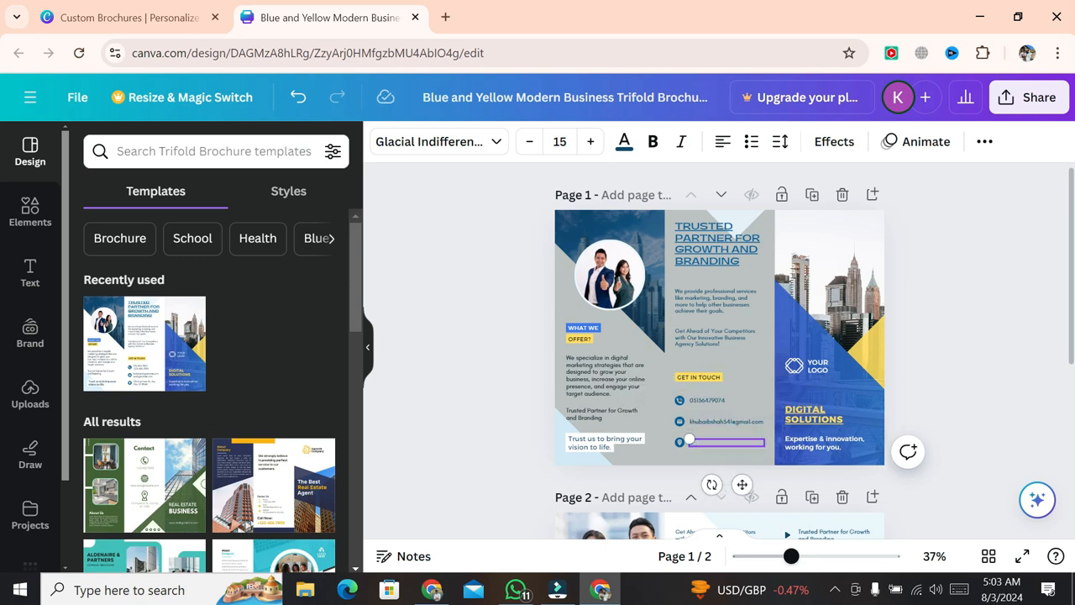
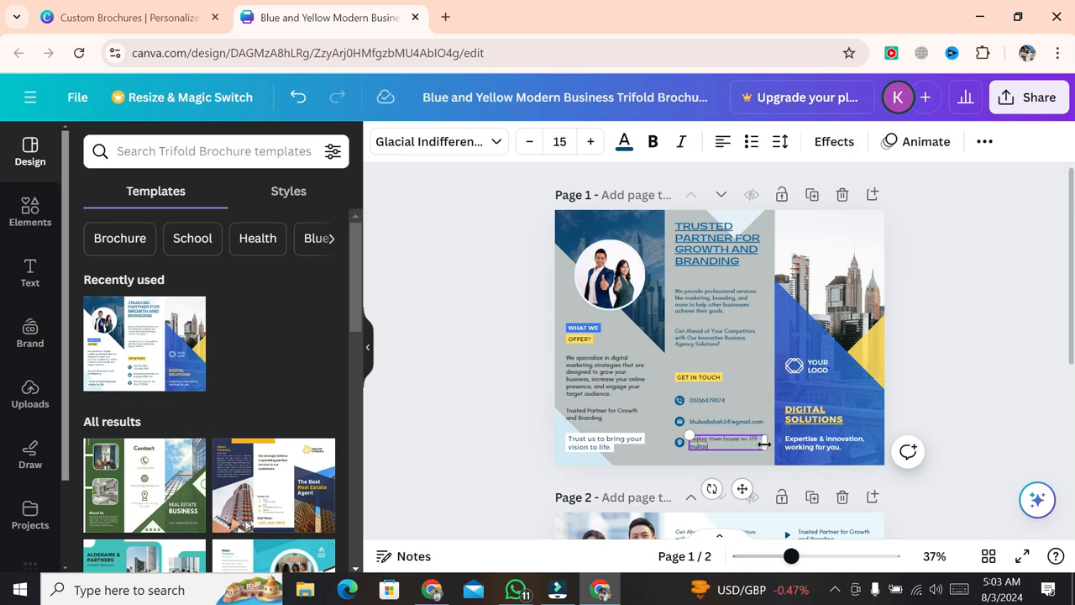
pyautogui.moveTo(765, 445); pyautogui.dragTo(784, 442)
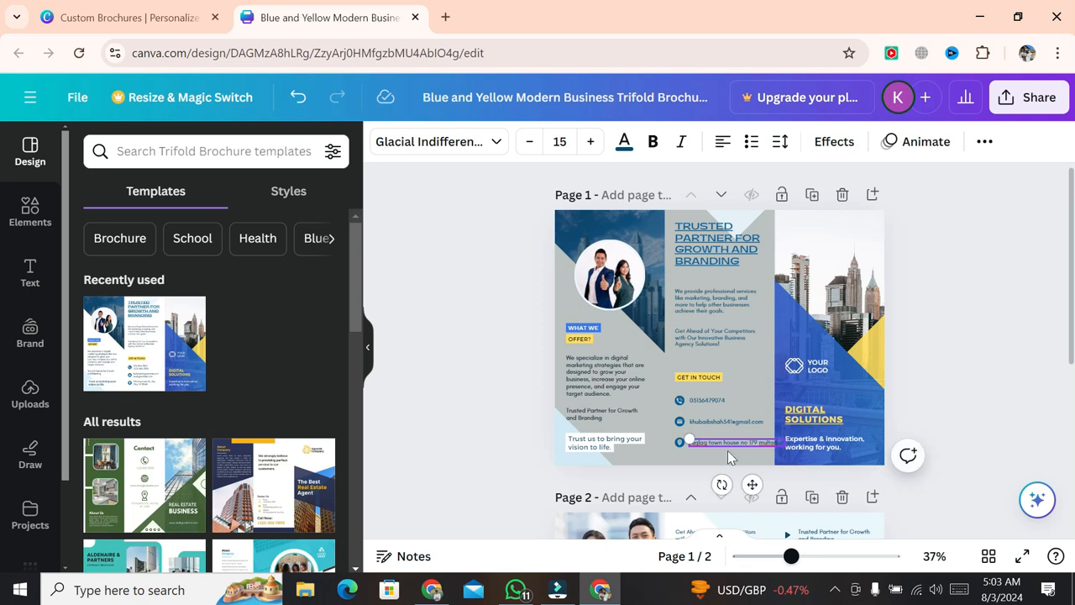
pyautogui.moveTo(690, 438); pyautogui.dragTo(699, 440)
pyautogui.moveTo(757, 481); pyautogui.dragTo(746, 482)
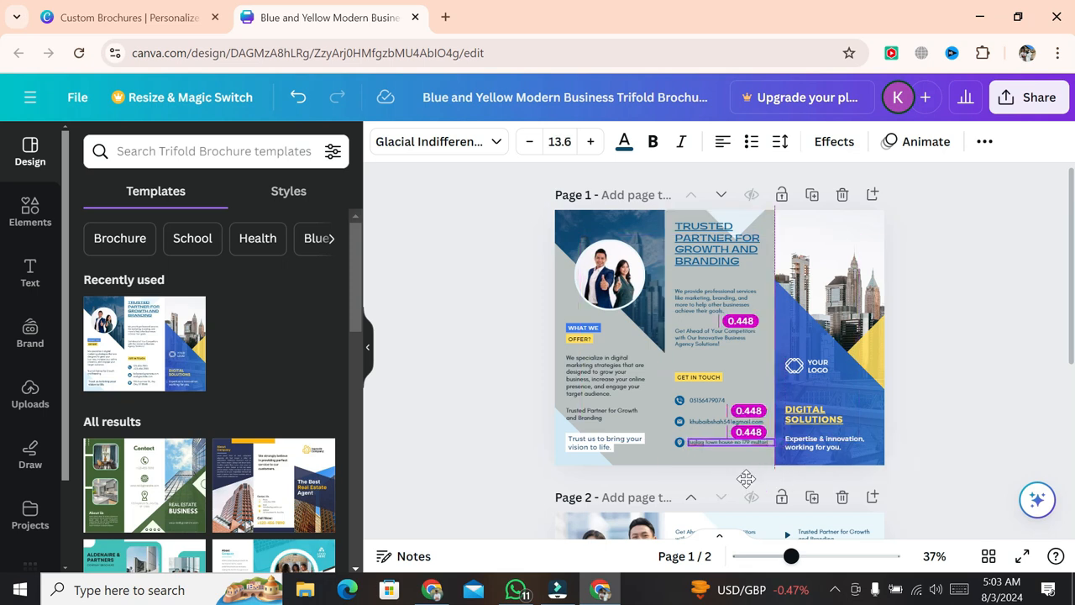
# - Nudge the e-mail and address lines up to align with their icons
pyautogui.click(709, 416)
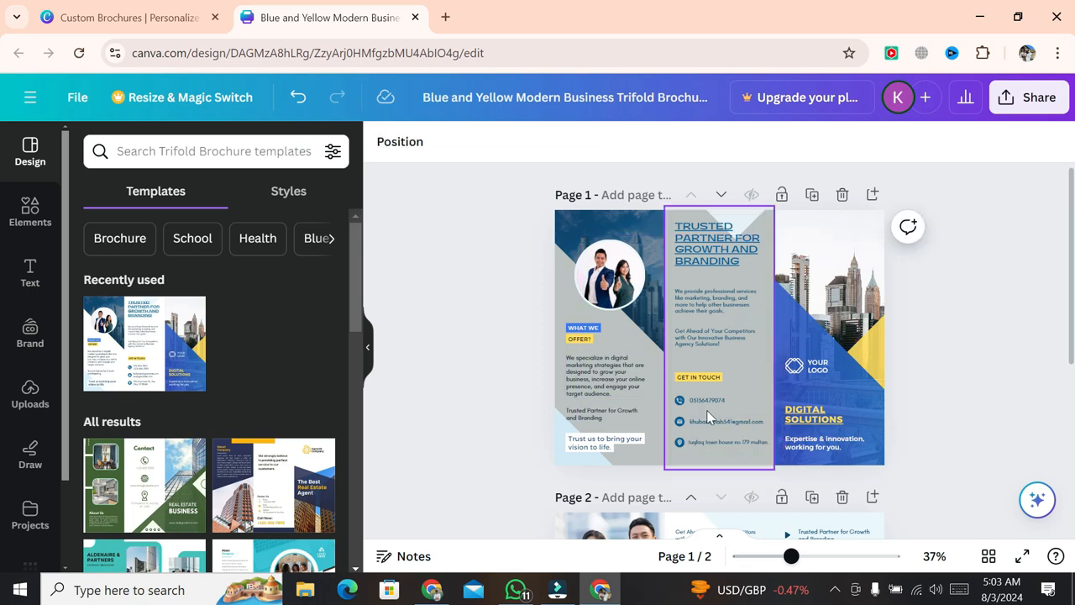
pyautogui.click(680, 428)
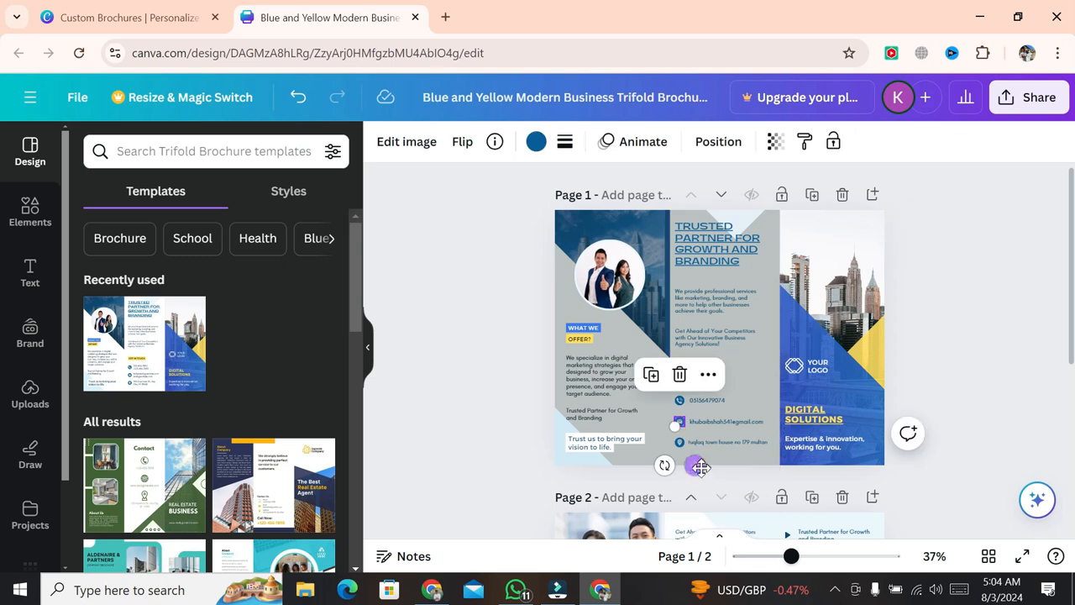
pyautogui.click(733, 423)
pyautogui.moveTo(741, 463); pyautogui.dragTo(740, 457)
pyautogui.click(678, 454)
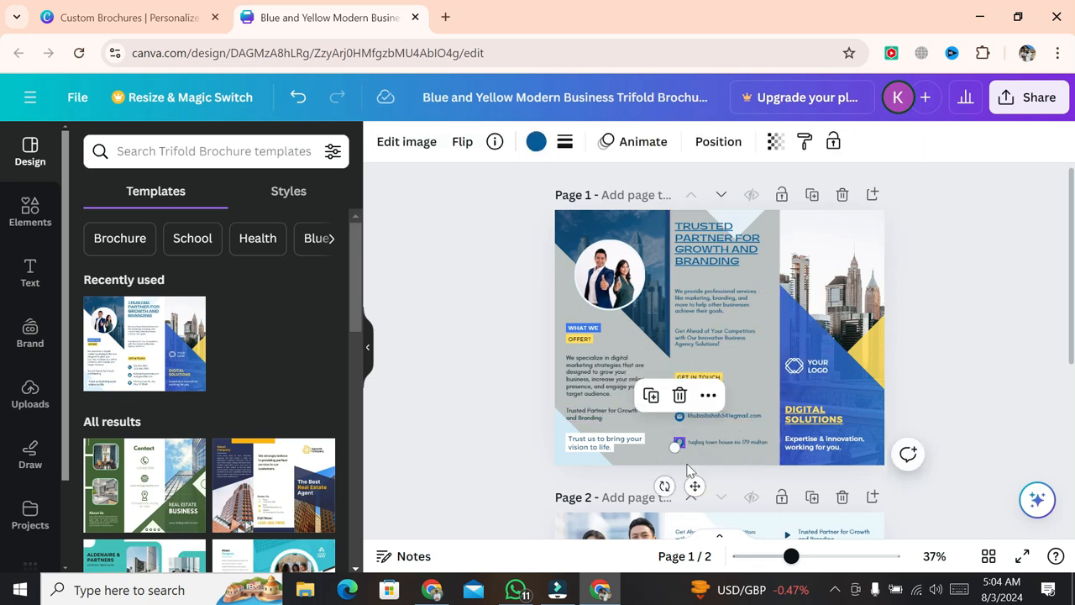
pyautogui.click(732, 443)
pyautogui.moveTo(746, 485); pyautogui.dragTo(739, 477)
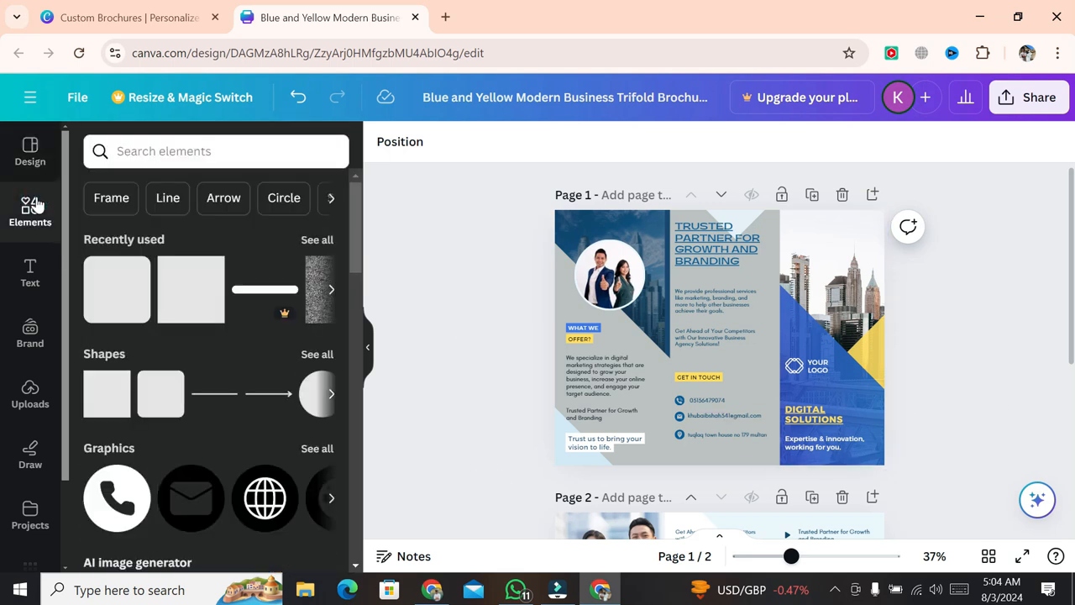
# - Search 'linkedin logo' and insert the LinkedIn graphic on page 1
pyautogui.click(220, 149)
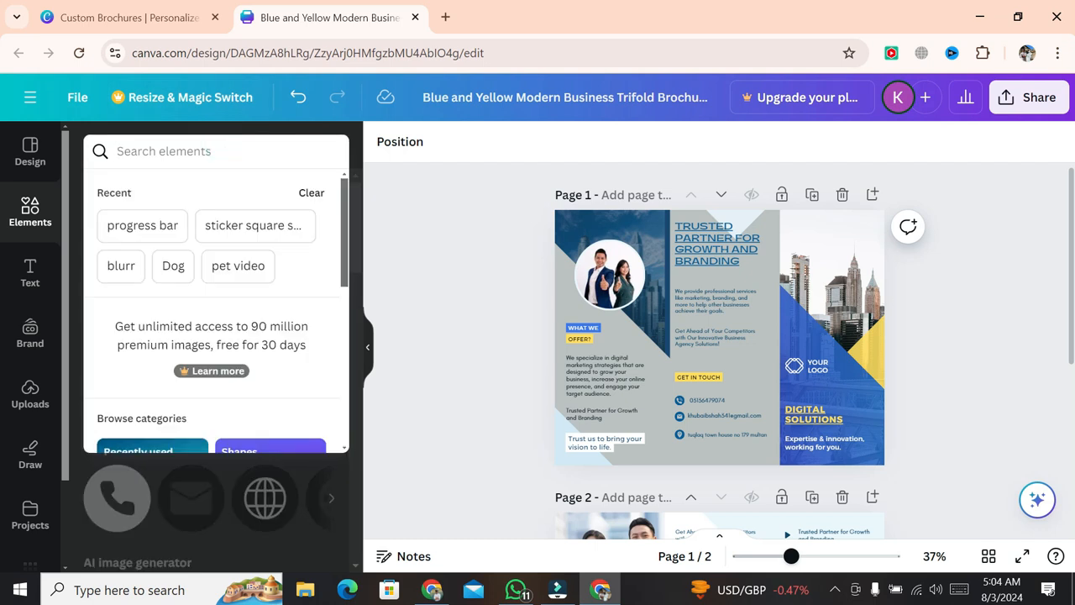
pyautogui.write('linl')
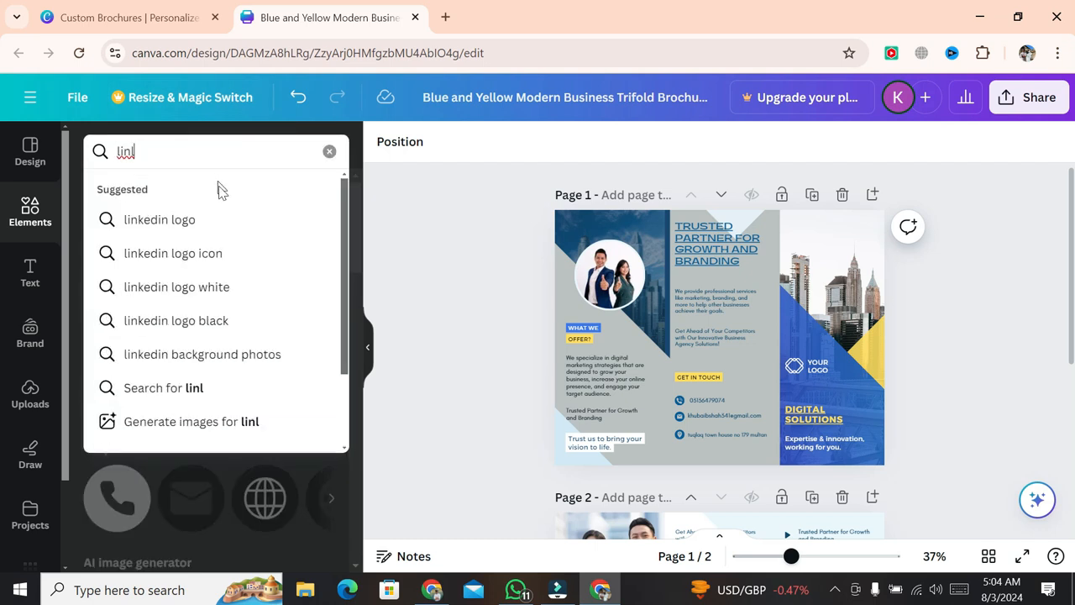
pyautogui.click(223, 222)
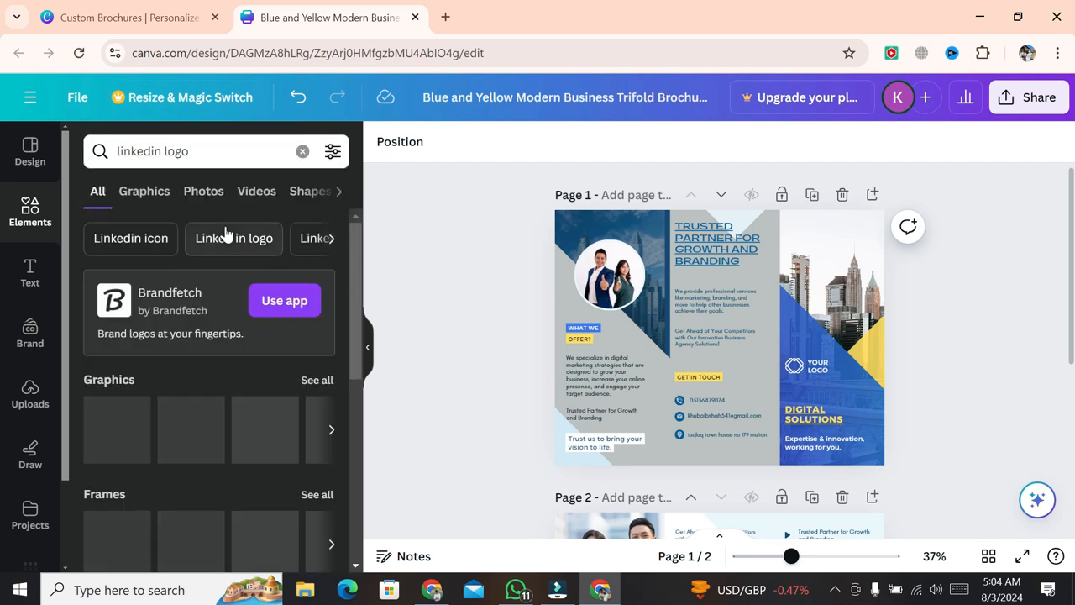
pyautogui.hscroll(5, 190, 412)
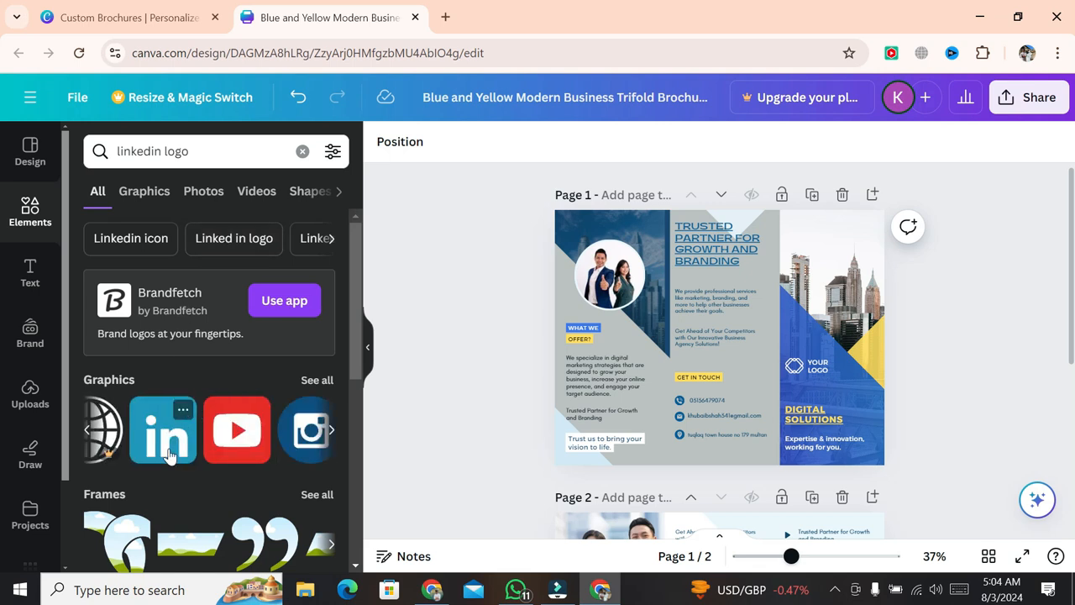
pyautogui.click(168, 453)
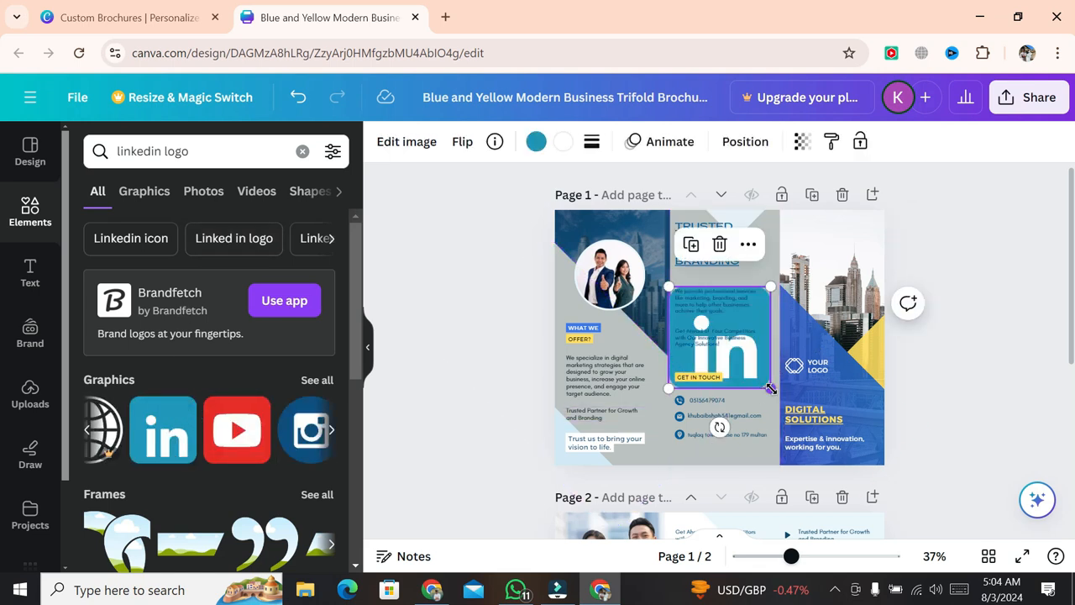
# - Shrink the LinkedIn logo to icon size below the address line and duplicate the address text
pyautogui.moveTo(760, 387); pyautogui.dragTo(697, 497)
pyautogui.moveTo(689, 458); pyautogui.dragTo(685, 454)
pyautogui.moveTo(694, 493); pyautogui.dragTo(694, 496)
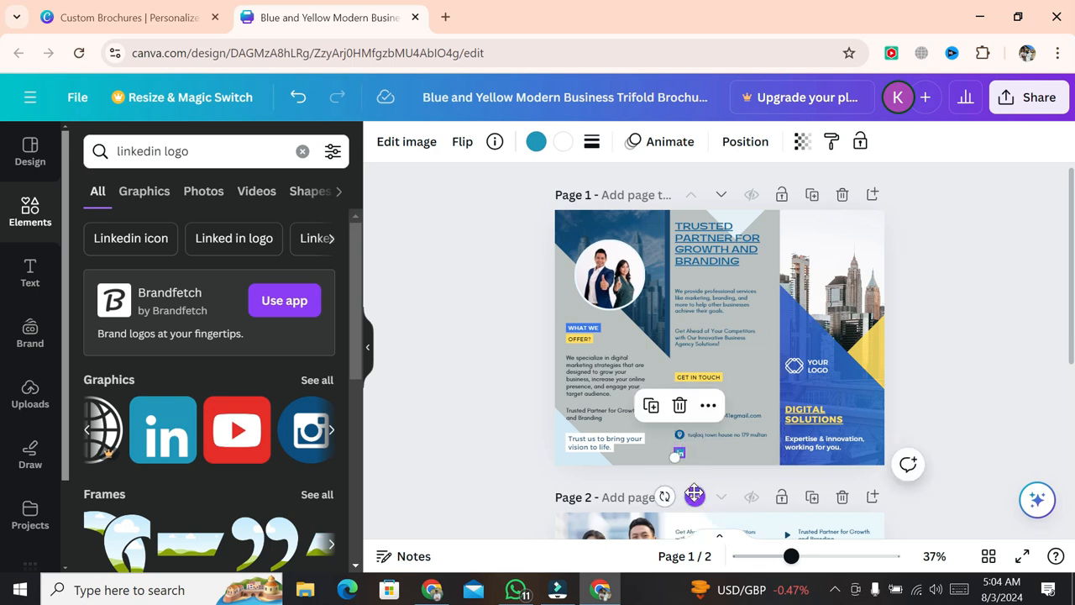
pyautogui.click(527, 424)
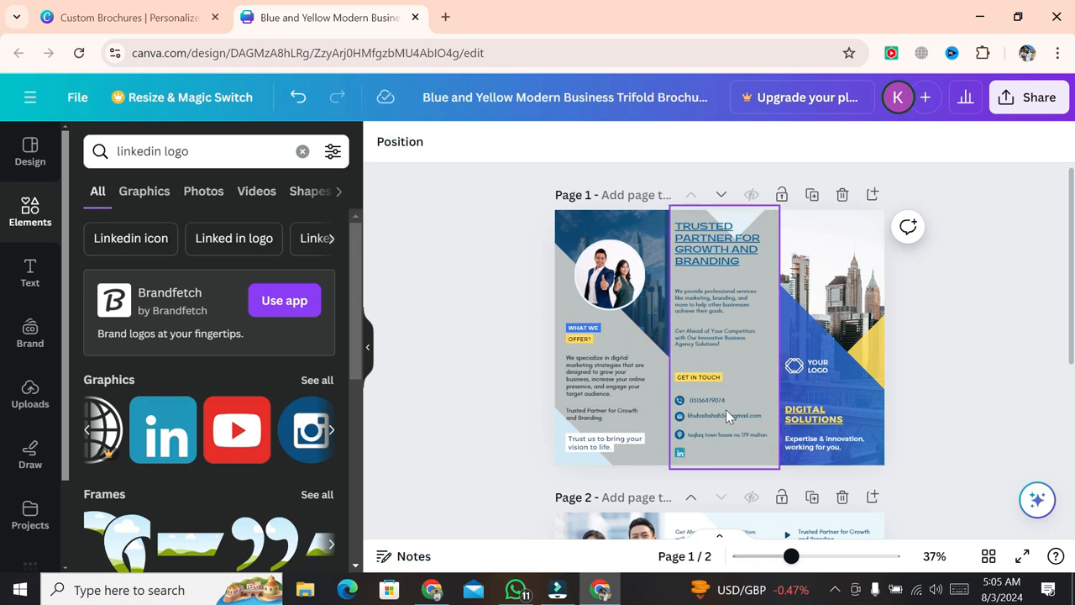
pyautogui.click(731, 434)
pyautogui.click(762, 390)
# - Move the address copy beside the LinkedIn icon and edit it into the LinkedIn web address
pyautogui.moveTo(749, 480); pyautogui.dragTo(750, 494)
pyautogui.moveTo(747, 453); pyautogui.dragTo(692, 453)
pyautogui.press('BackSpace')
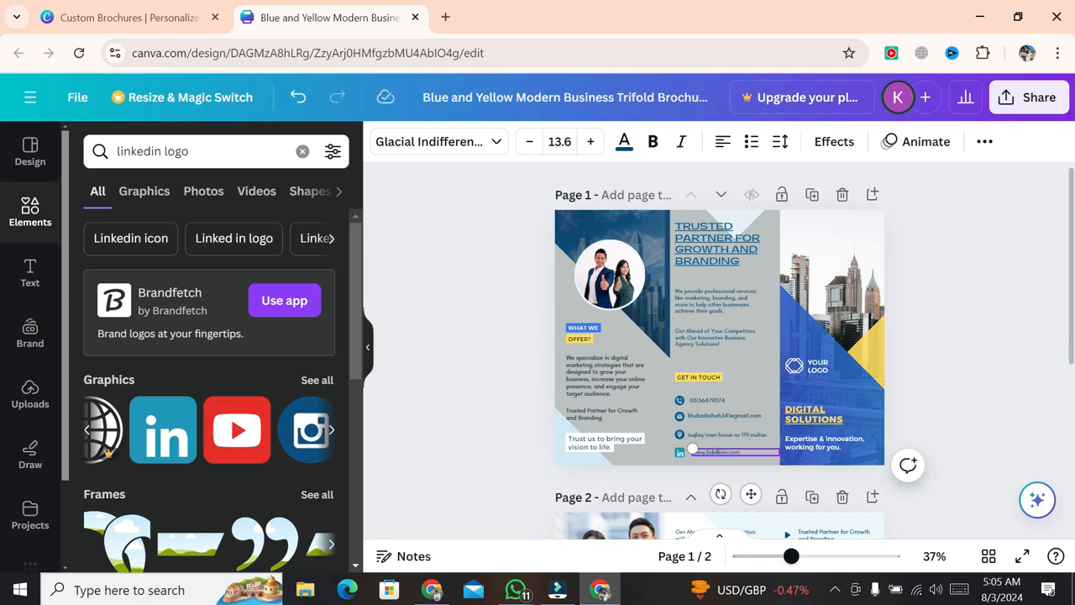
pyautogui.moveTo(751, 493); pyautogui.dragTo(749, 496)
pyautogui.click(492, 409)
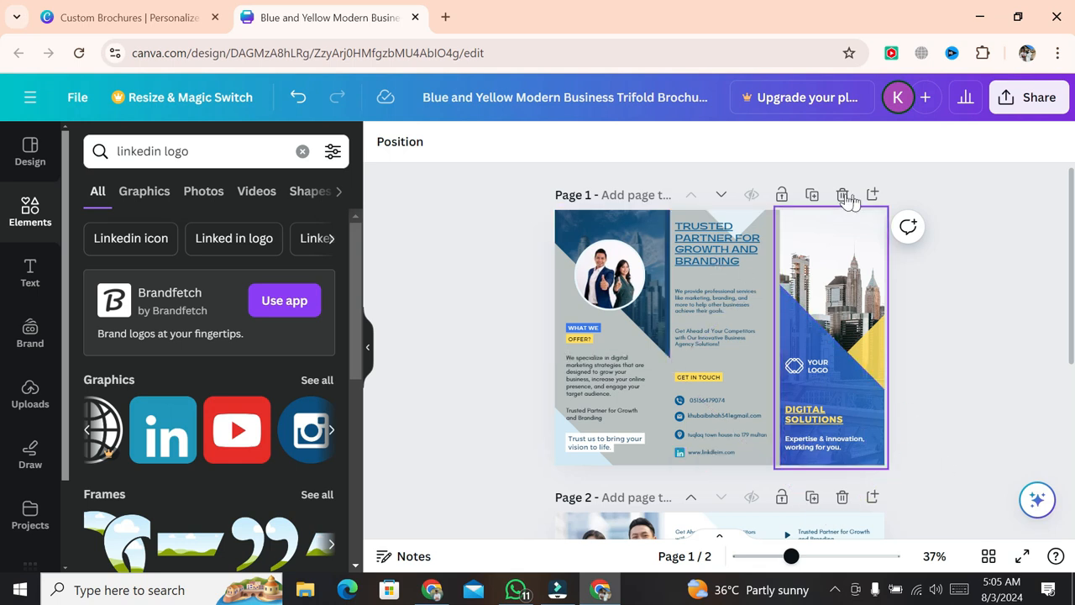
pyautogui.click(873, 197)
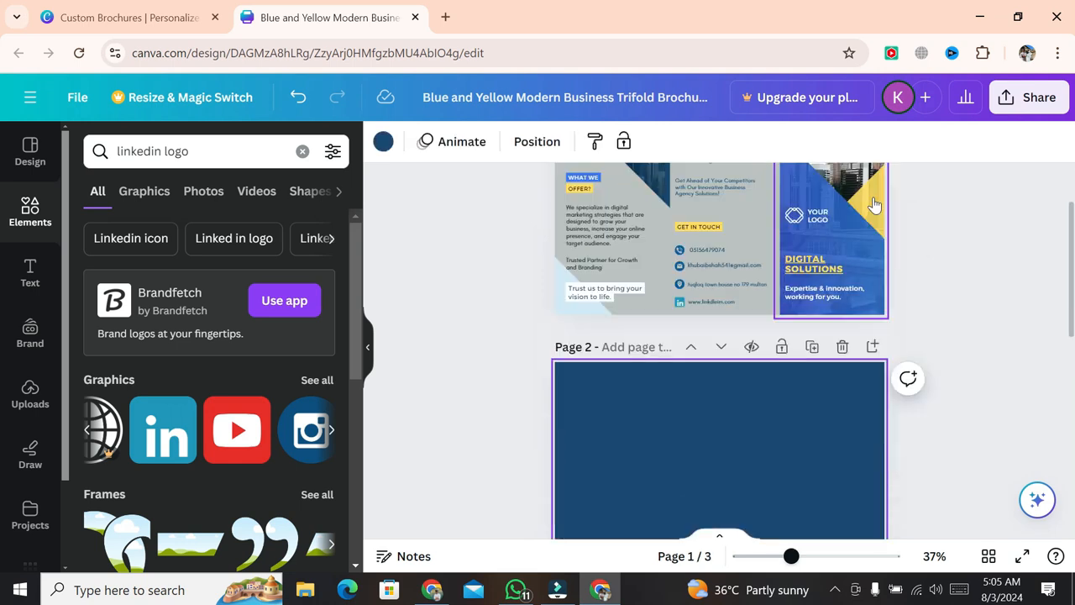
pyautogui.click(842, 194)
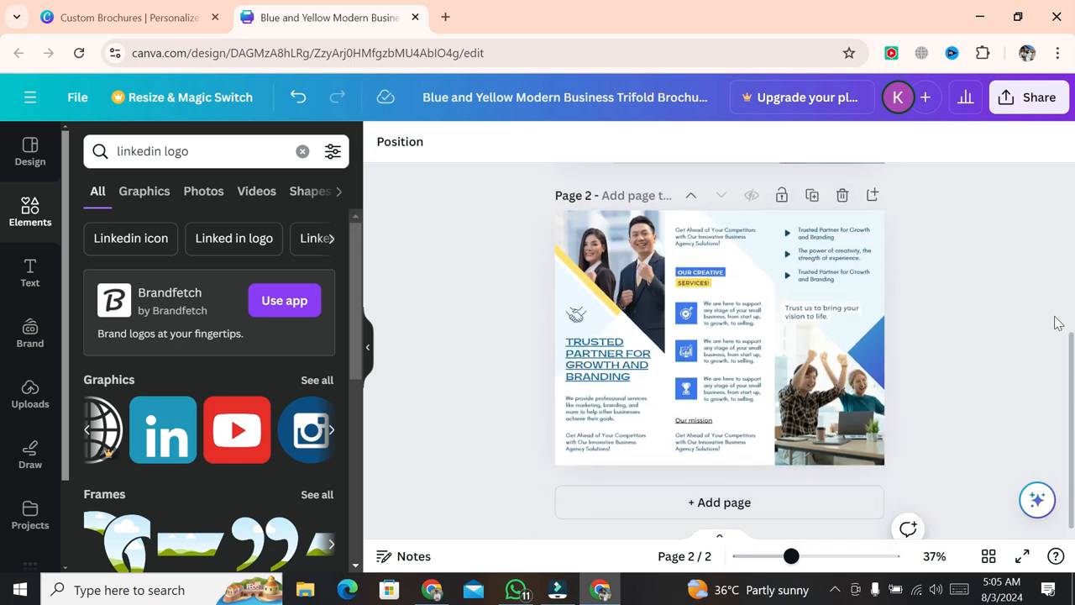
pyautogui.scroll(2, 1057, 322)
pyautogui.scroll(-2, 1056, 322)
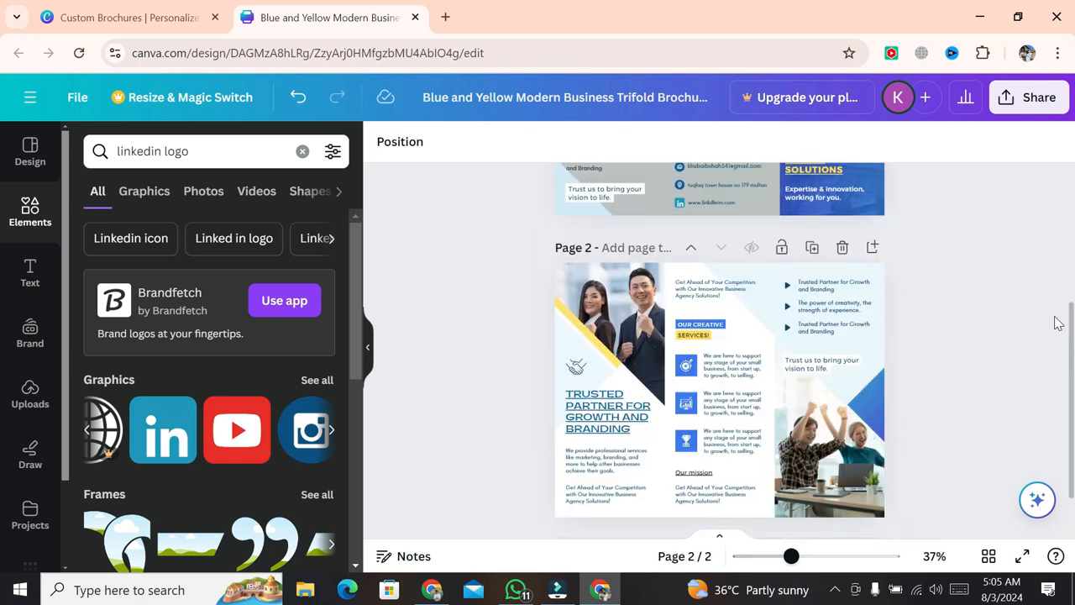
pyautogui.click(576, 416)
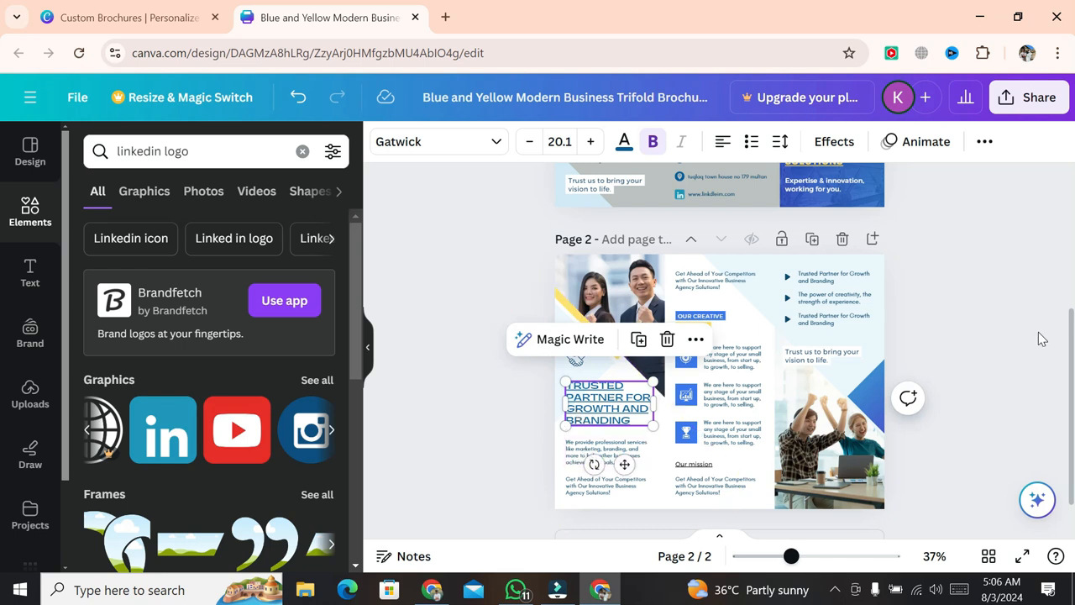
pyautogui.doubleClick(597, 422)
pyautogui.click(574, 453)
pyautogui.click(574, 492)
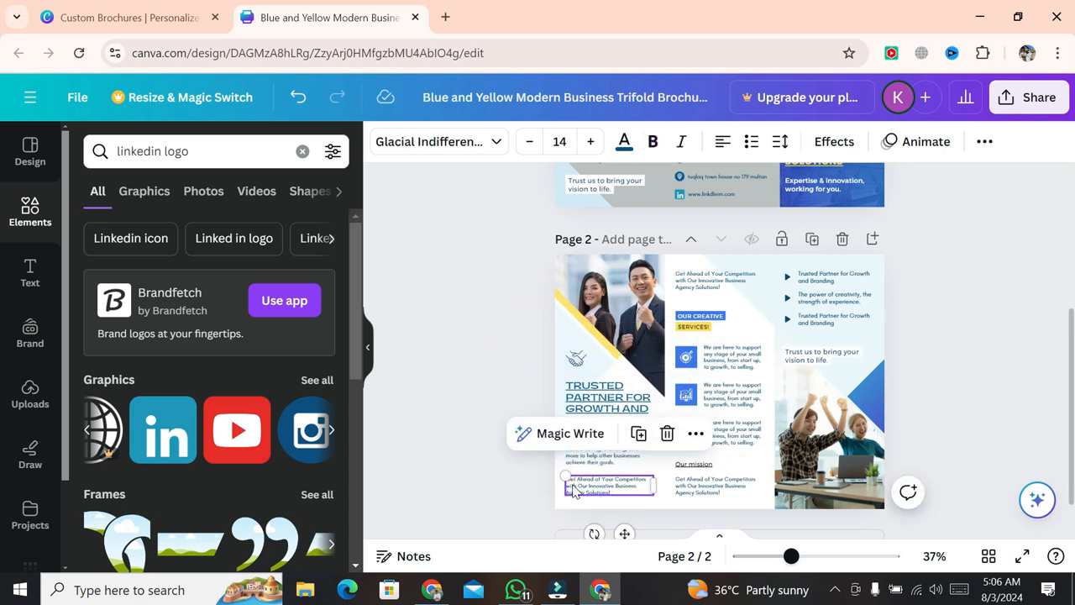
pyautogui.click(729, 487)
pyautogui.click(722, 394)
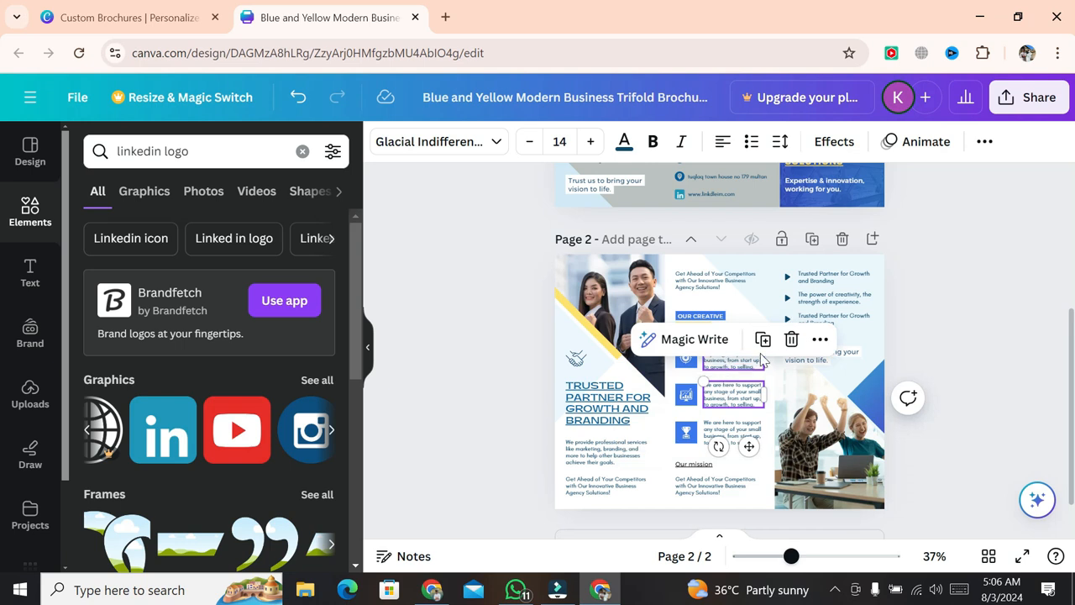
pyautogui.click(1032, 324)
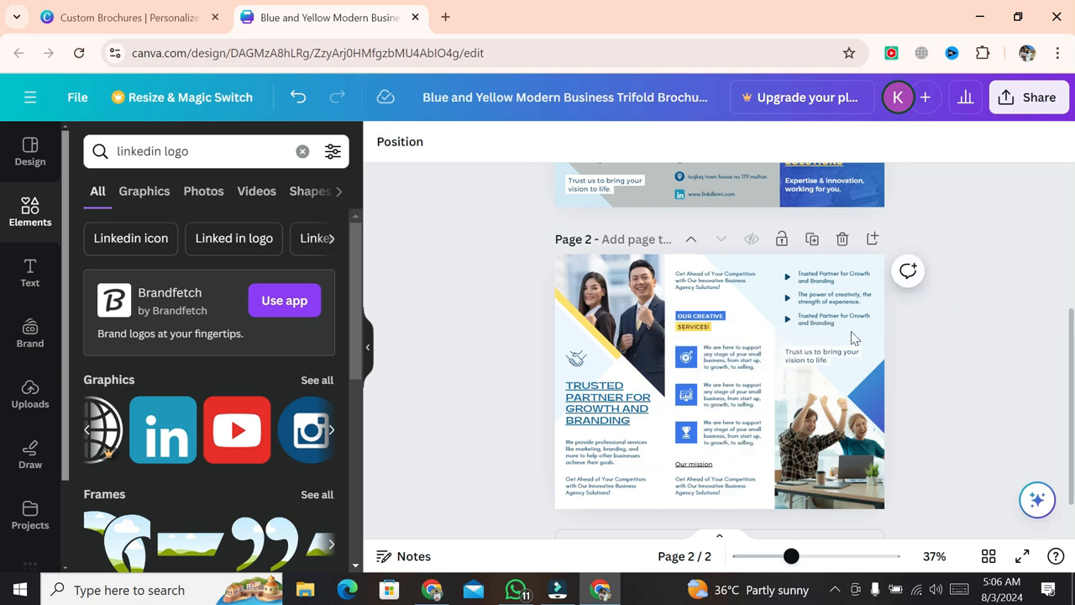
pyautogui.click(722, 385)
pyautogui.click(727, 405)
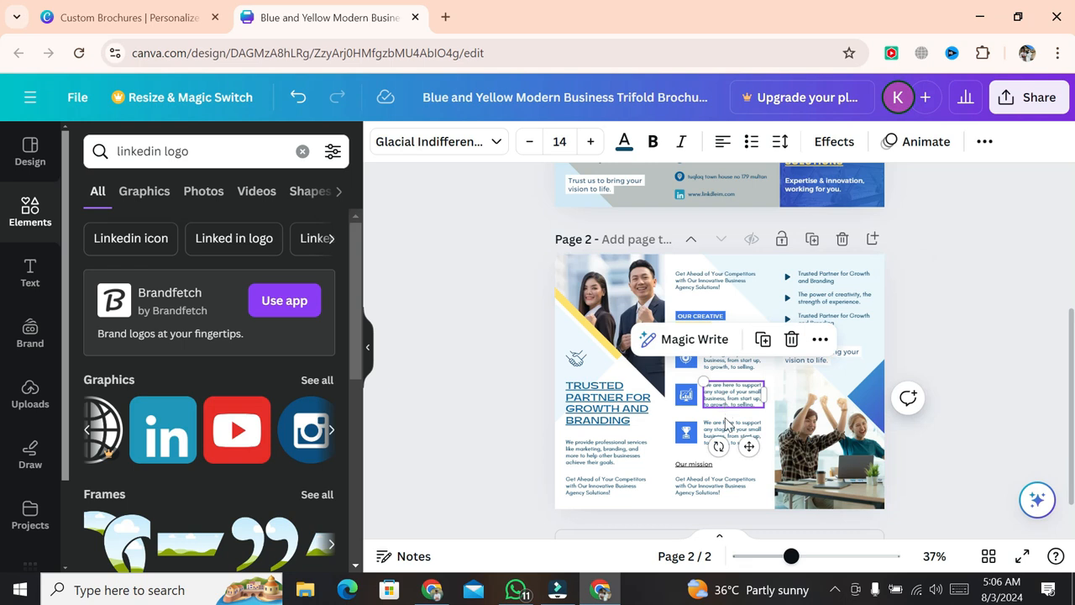
pyautogui.click(723, 432)
pyautogui.click(689, 483)
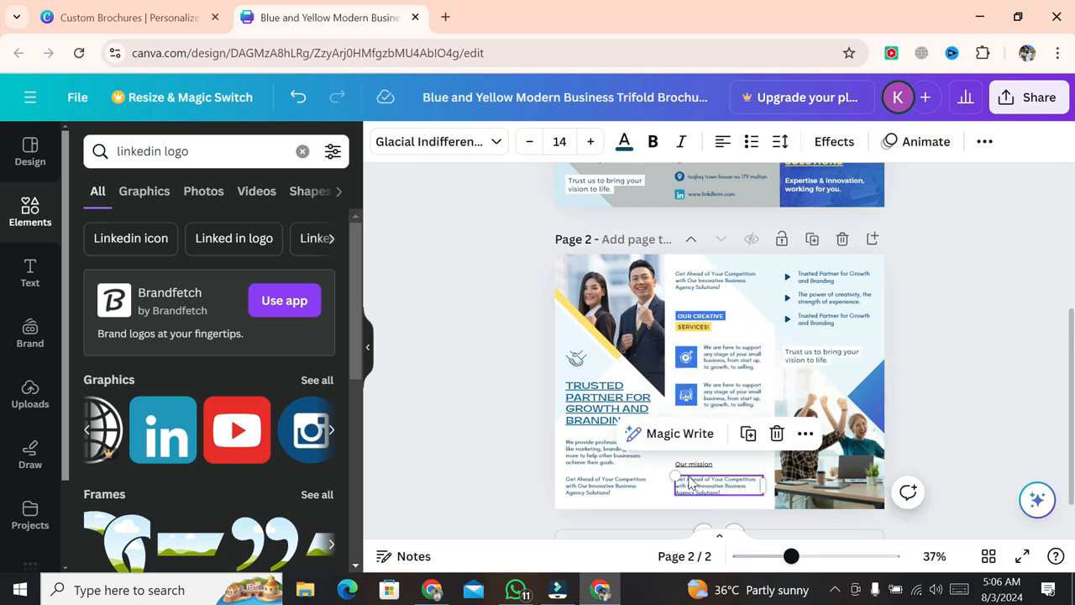
pyautogui.click(990, 362)
pyautogui.scroll(3, 987, 364)
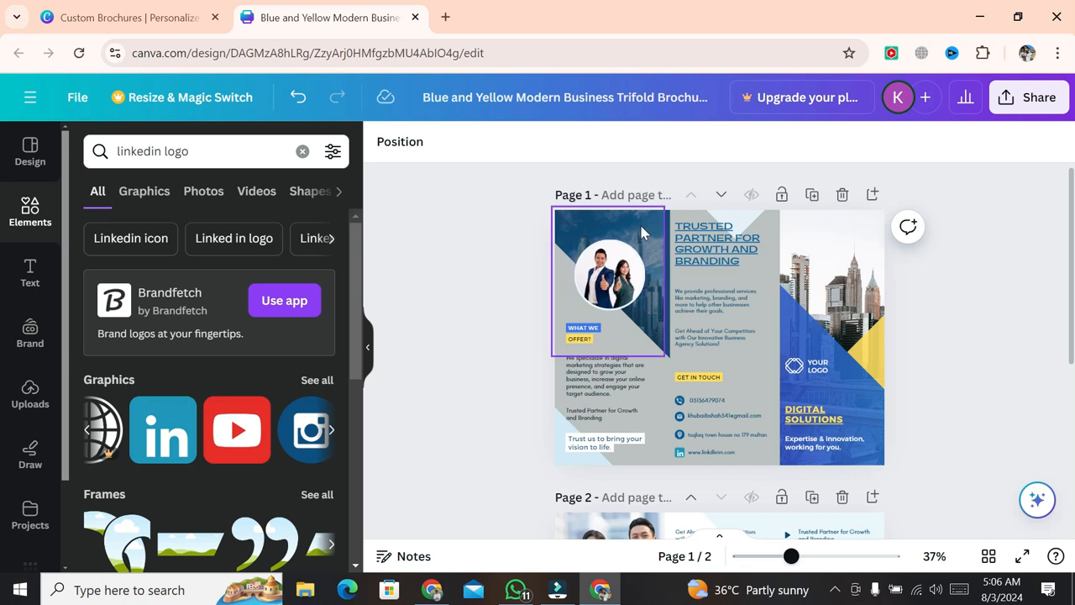
# - Delete the couple's photo from the circle, undoing a trial bearded-man photo drop
pyautogui.click(611, 273)
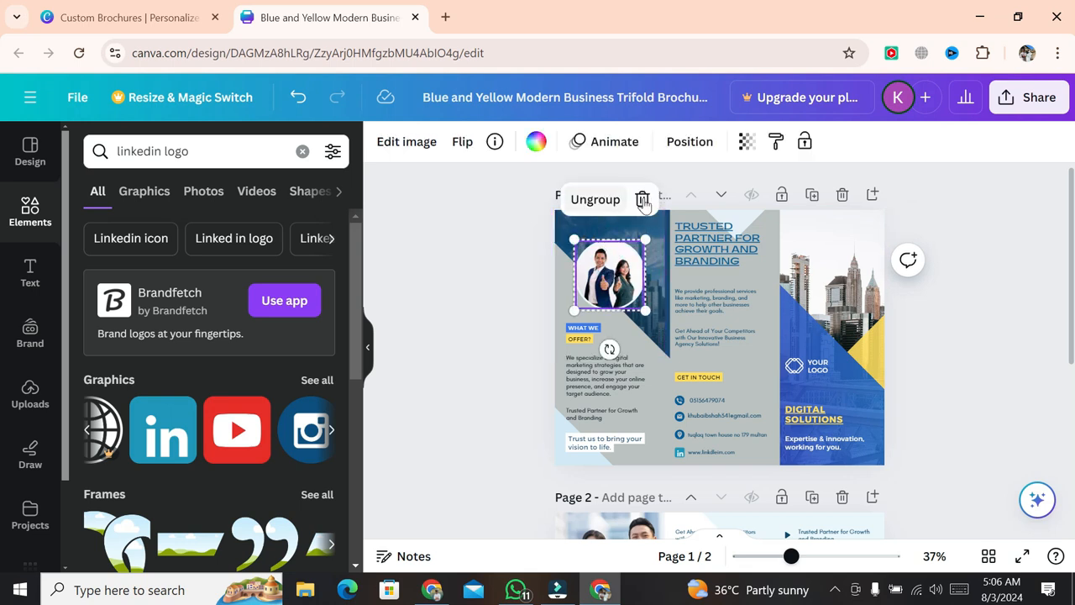
pyautogui.click(641, 199)
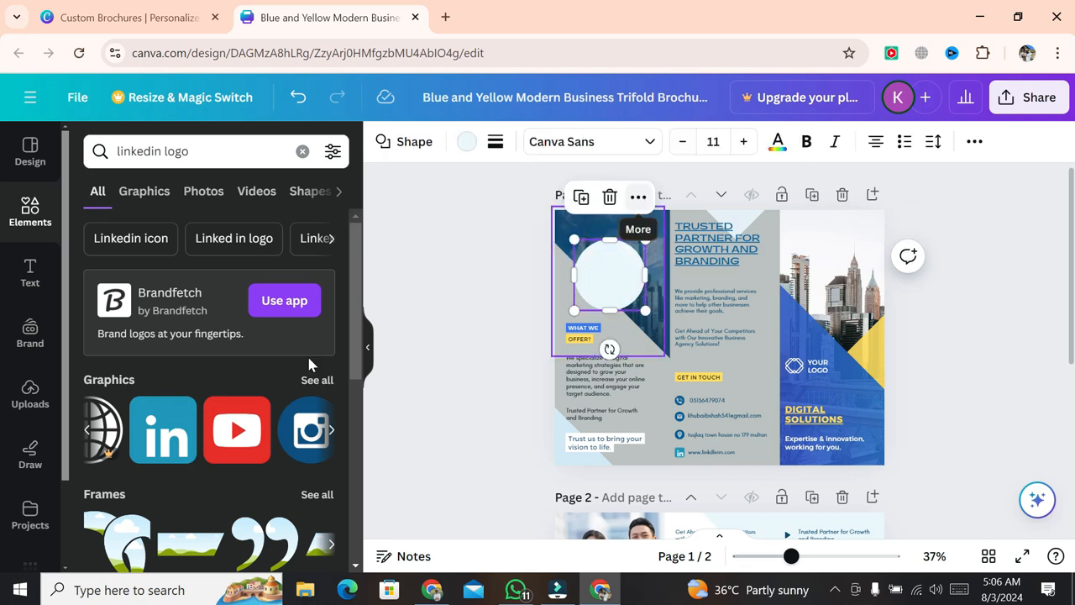
pyautogui.click(27, 398)
pyautogui.scroll(-1, 244, 451)
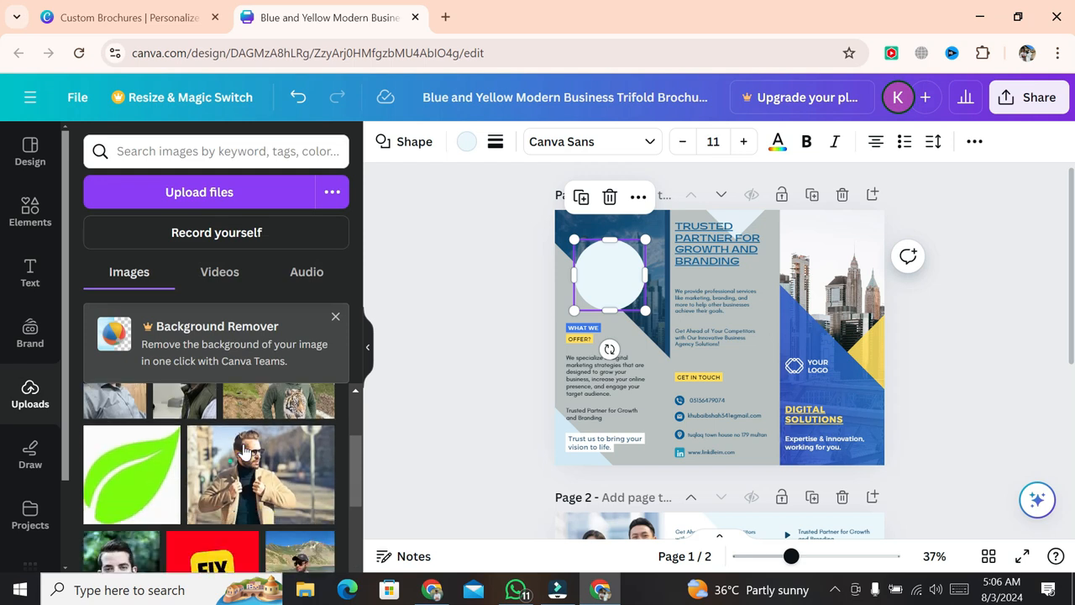
pyautogui.scroll(-2, 244, 451)
pyautogui.moveTo(122, 445); pyautogui.dragTo(585, 283)
pyautogui.moveTo(555, 335); pyautogui.dragTo(618, 327)
pyautogui.click(291, 99)
pyautogui.click(296, 98)
# - Delete the empty circle frame from page 1's left panel
pyautogui.click(602, 280)
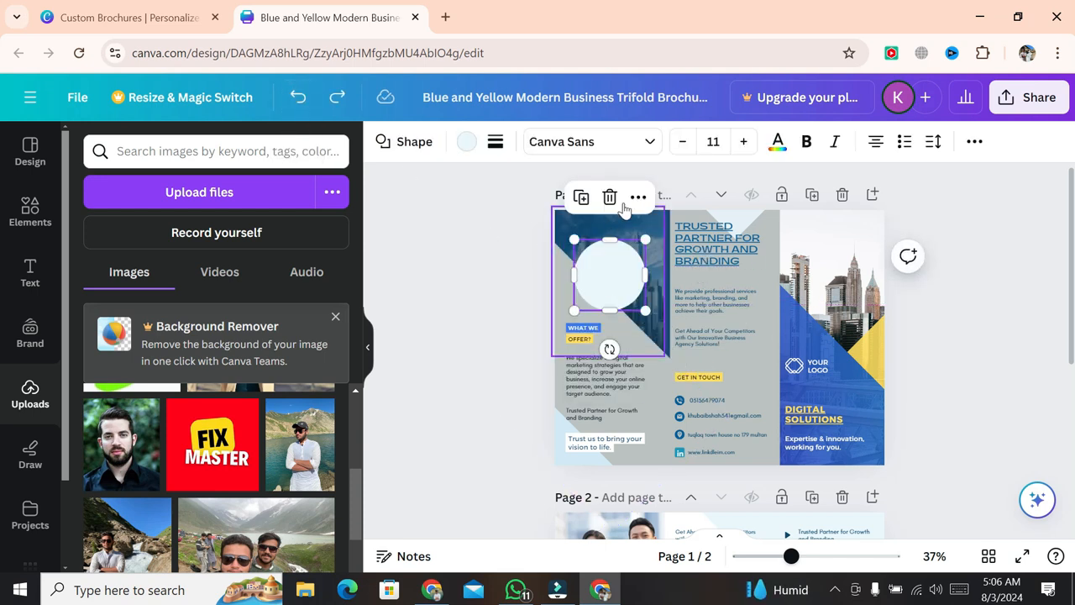
pyautogui.click(636, 199)
pyautogui.click(463, 278)
pyautogui.click(586, 282)
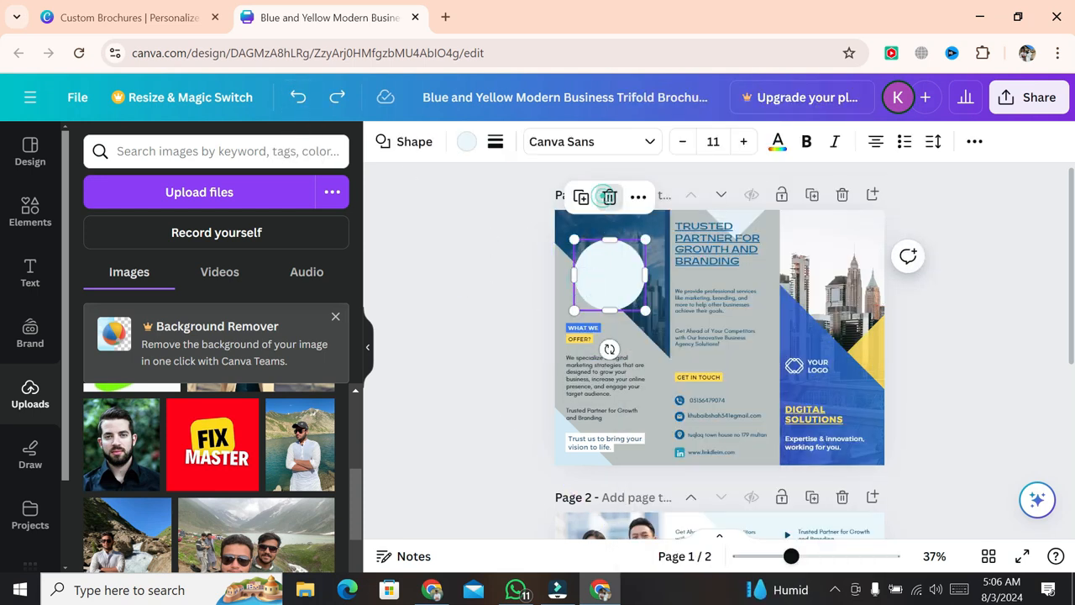
pyautogui.click(609, 198)
pyautogui.click(30, 210)
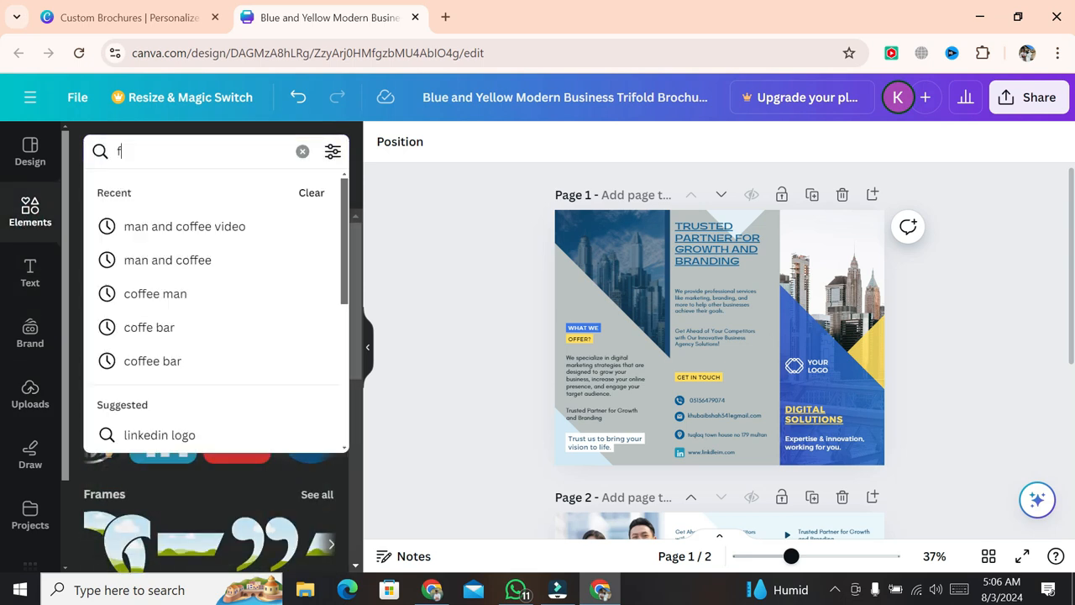
# - Search 'frame' and place a small circle frame on page 1's left panel
pyautogui.write('frame')
pyautogui.press('Return')
pyautogui.moveTo(270, 336); pyautogui.dragTo(589, 266)
pyautogui.moveTo(681, 354); pyautogui.dragTo(642, 224)
pyautogui.moveTo(596, 273); pyautogui.dragTo(596, 281)
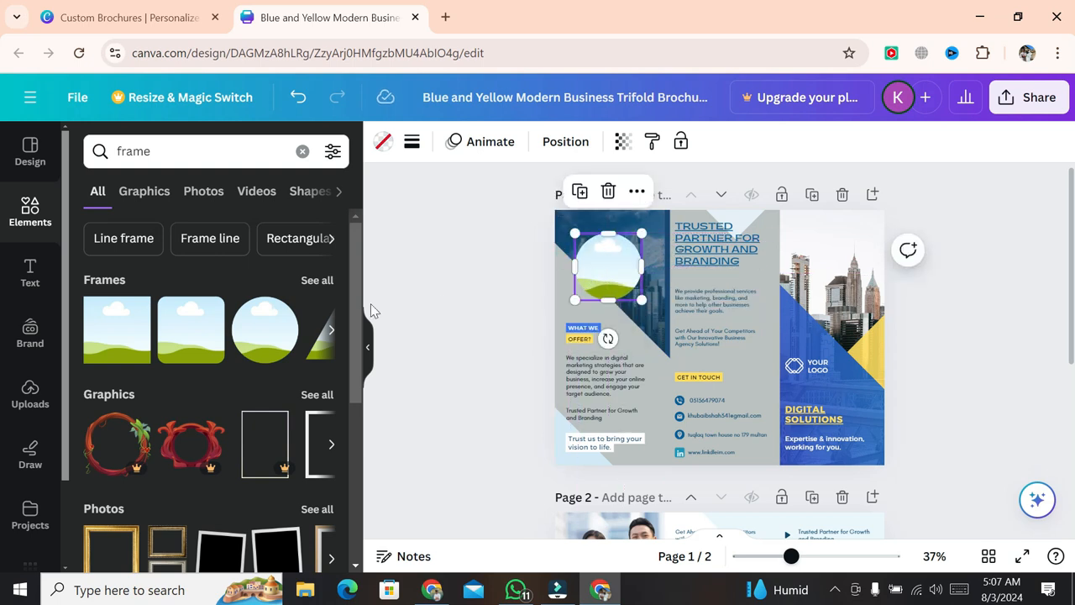
# - Fill the circle frame with the uploaded bearded man's photo
pyautogui.click(30, 391)
pyautogui.moveTo(122, 438); pyautogui.dragTo(598, 284)
pyautogui.click(656, 221)
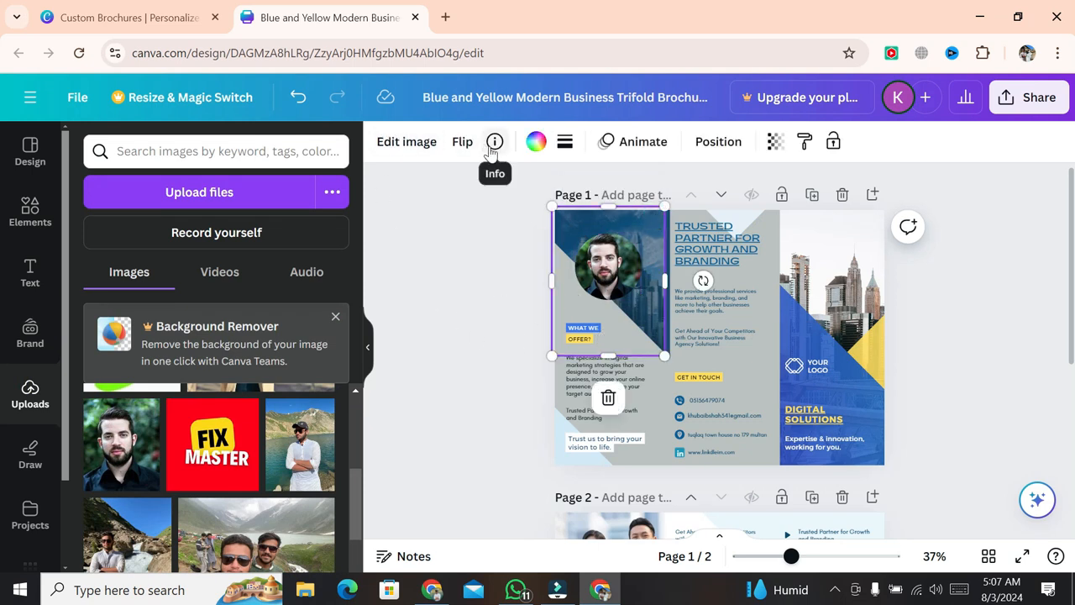
pyautogui.click(446, 278)
pyautogui.click(858, 298)
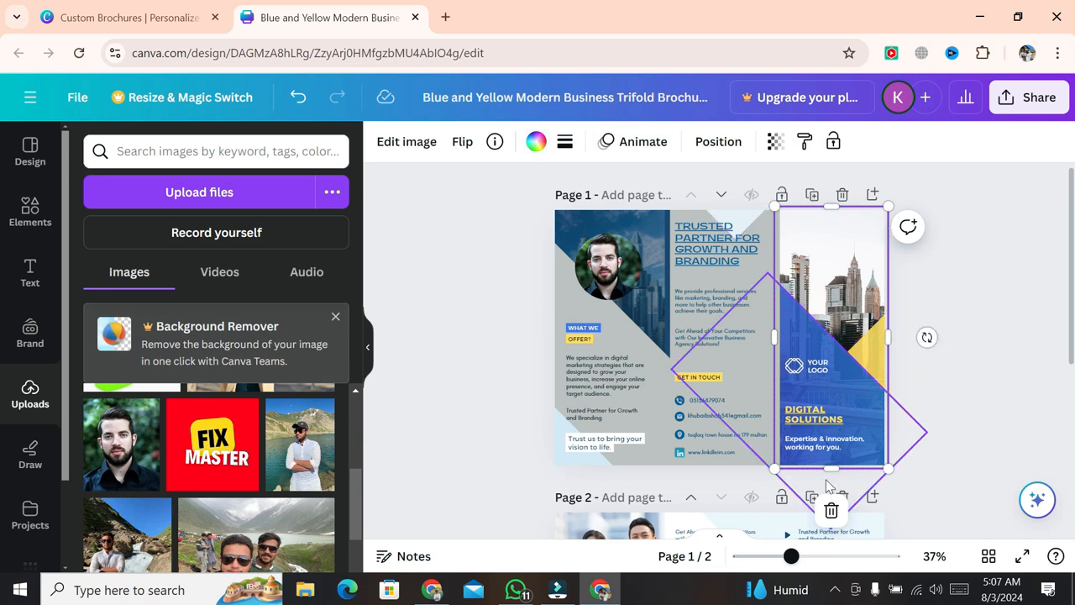
# - Replace page 1's right-panel city photo with the FIX MASTER image, keeping the frame
pyautogui.click(831, 510)
pyautogui.click(843, 433)
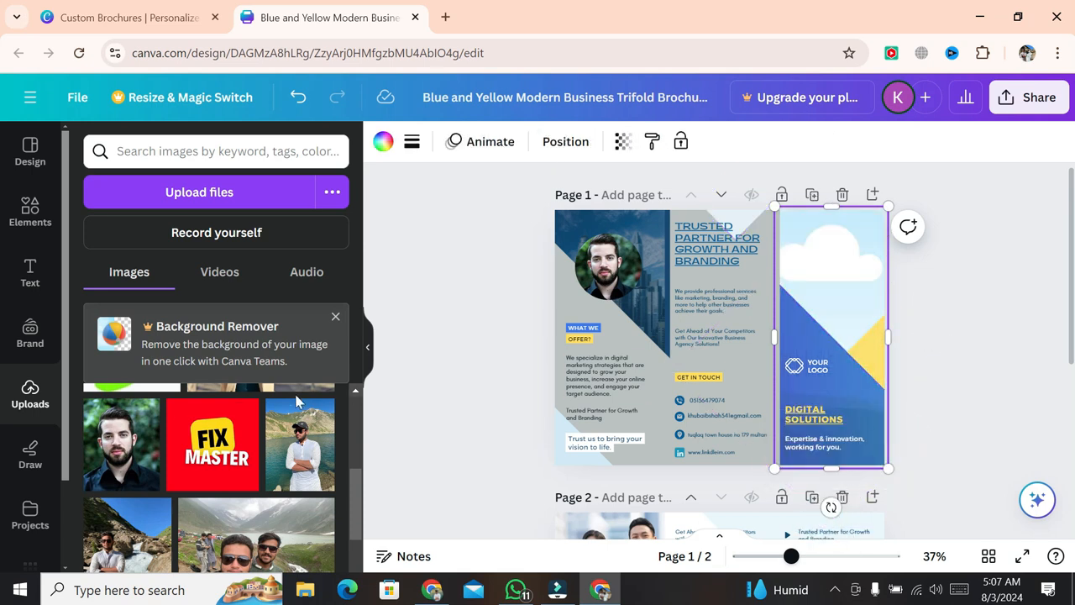
pyautogui.moveTo(212, 437); pyautogui.dragTo(838, 304)
pyautogui.click(990, 322)
# - Delete YOUR LOGO, make the diamond outline fully opaque, and add a small FIX MASTER logo
pyautogui.click(816, 370)
pyautogui.click(884, 317)
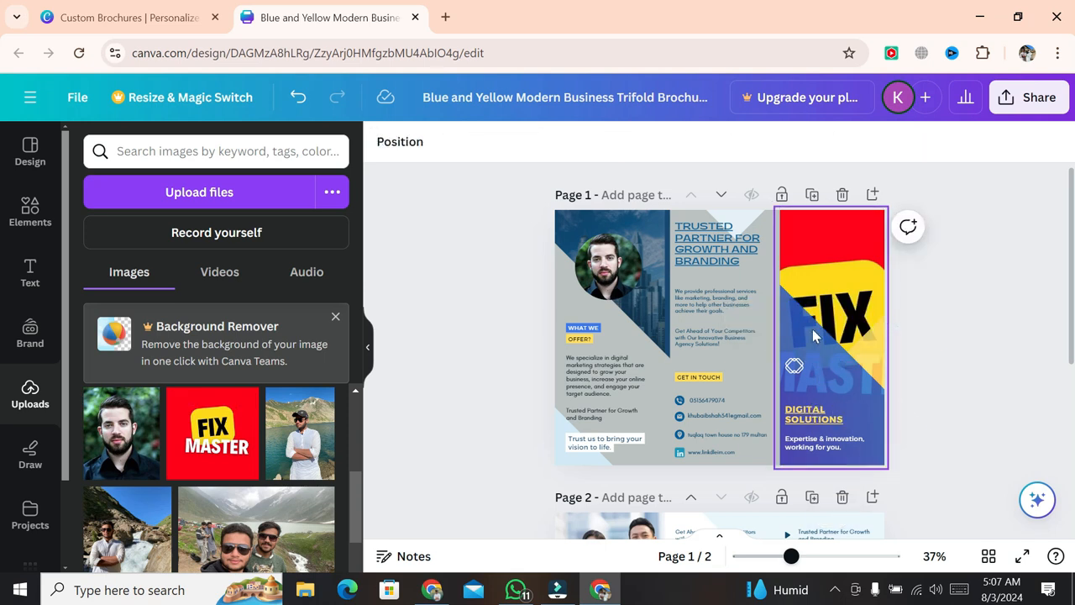
pyautogui.click(840, 353)
pyautogui.click(974, 141)
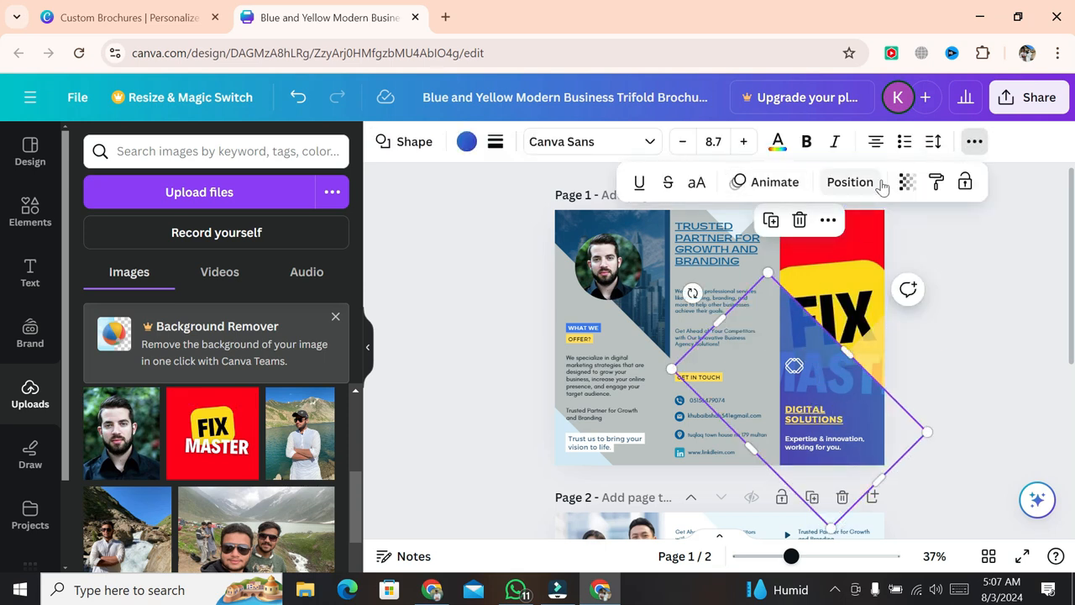
pyautogui.click(907, 182)
pyautogui.moveTo(844, 250); pyautogui.dragTo(911, 253)
pyautogui.click(1014, 297)
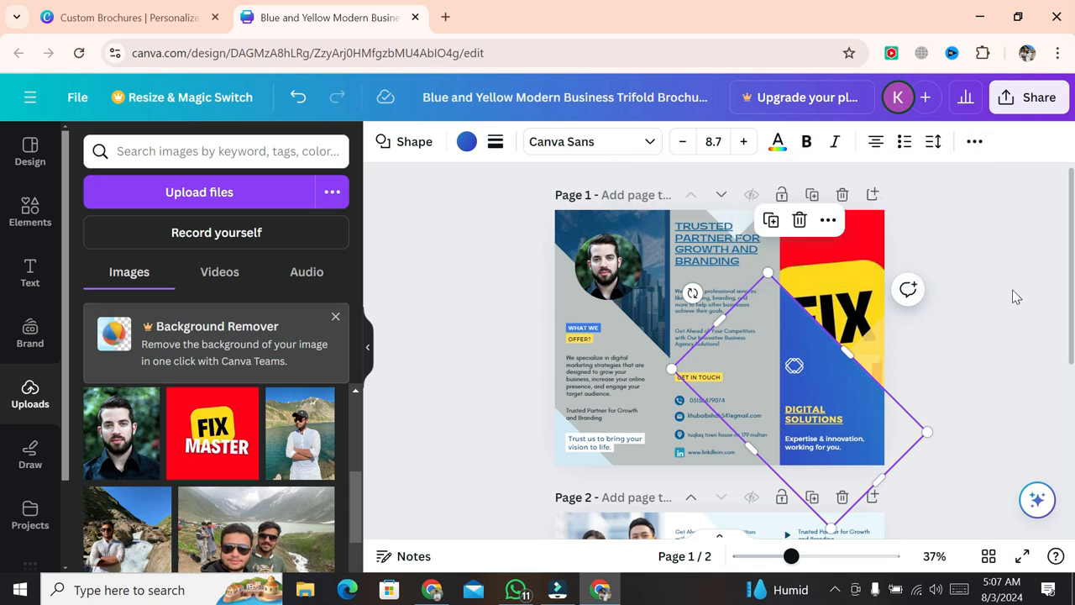
pyautogui.click(189, 445)
pyautogui.moveTo(641, 415); pyautogui.dragTo(831, 419)
# - Change the large diamond shape's fill from blue to red
pyautogui.click(859, 402)
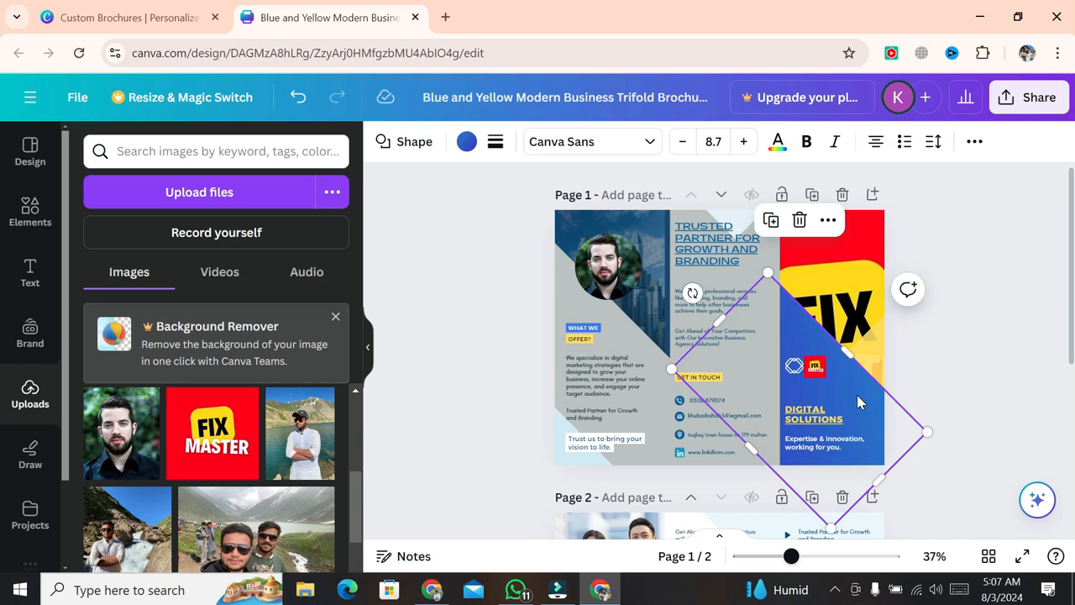
pyautogui.click(466, 141)
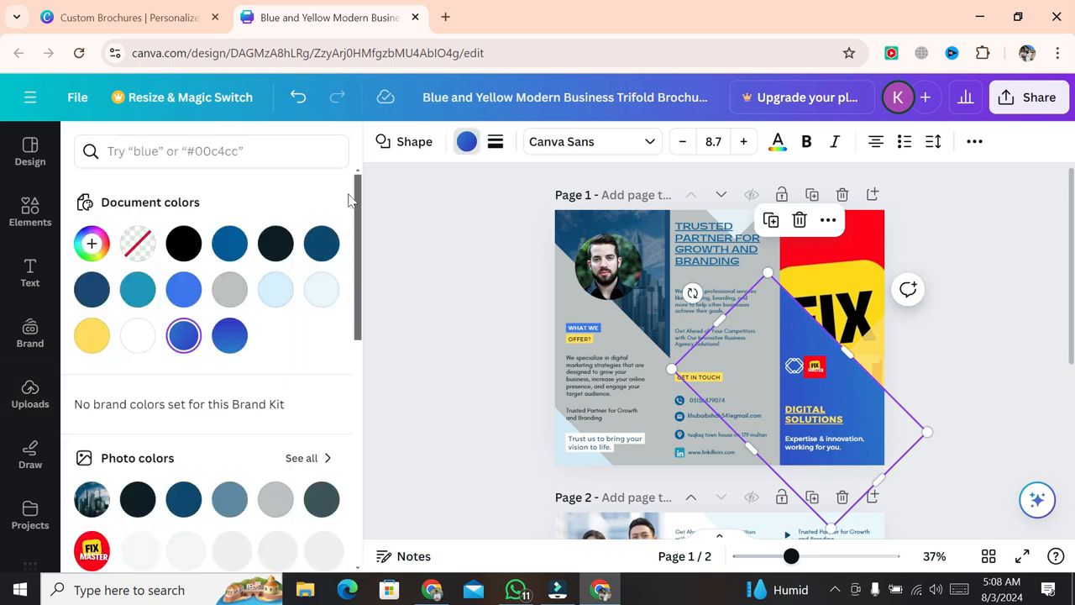
pyautogui.click(136, 290)
pyautogui.click(229, 291)
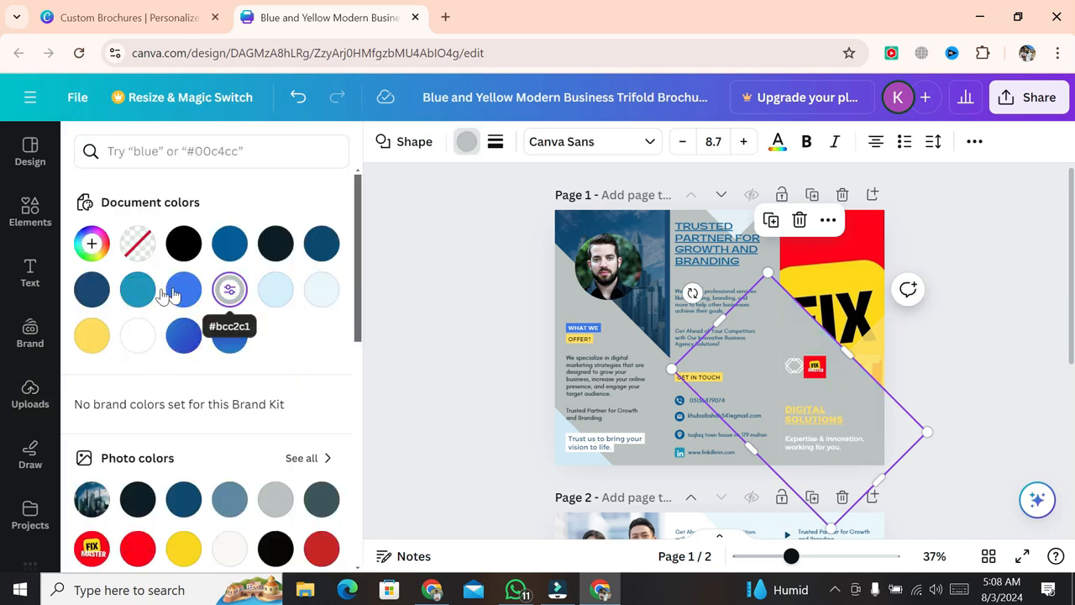
pyautogui.click(137, 336)
pyautogui.click(139, 548)
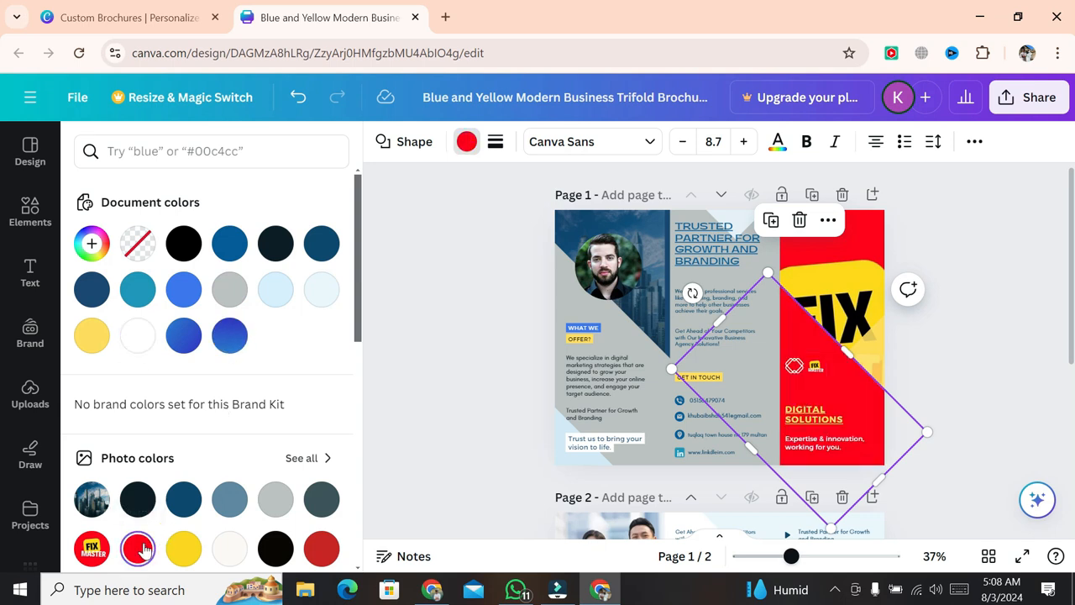
pyautogui.click(1006, 395)
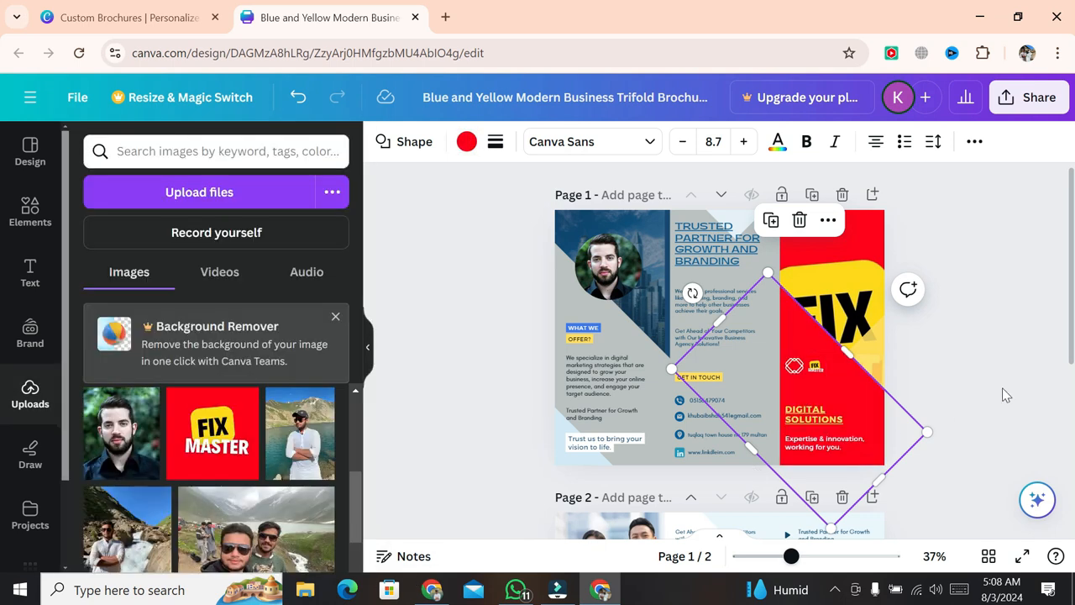
pyautogui.scroll(-3, 1007, 393)
# - Replace both page-2 photos with the FIX MASTER image in the left and right frames
pyautogui.click(611, 285)
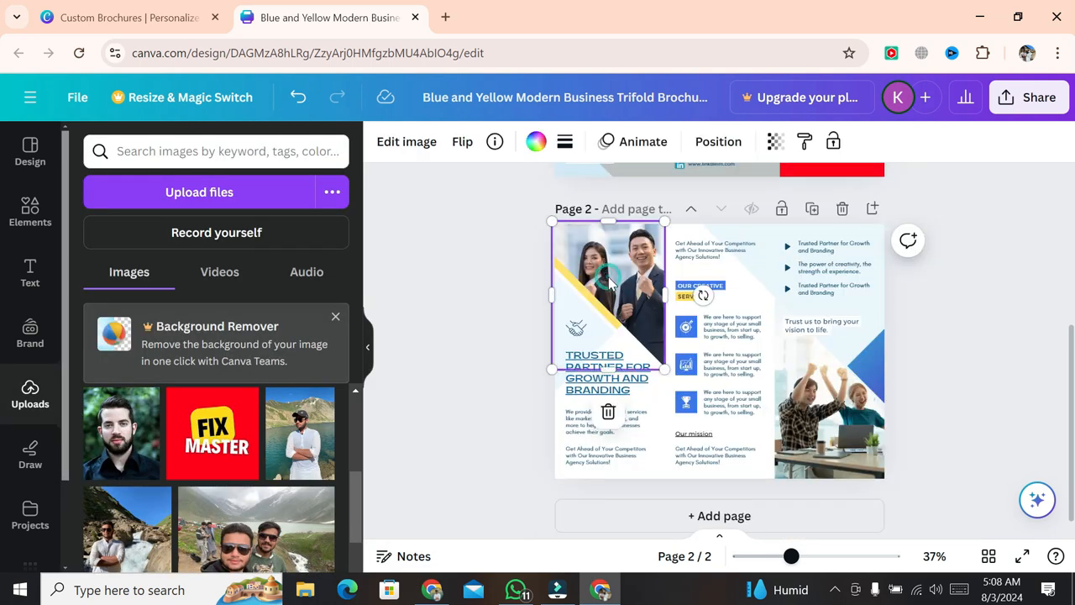
pyautogui.click(609, 411)
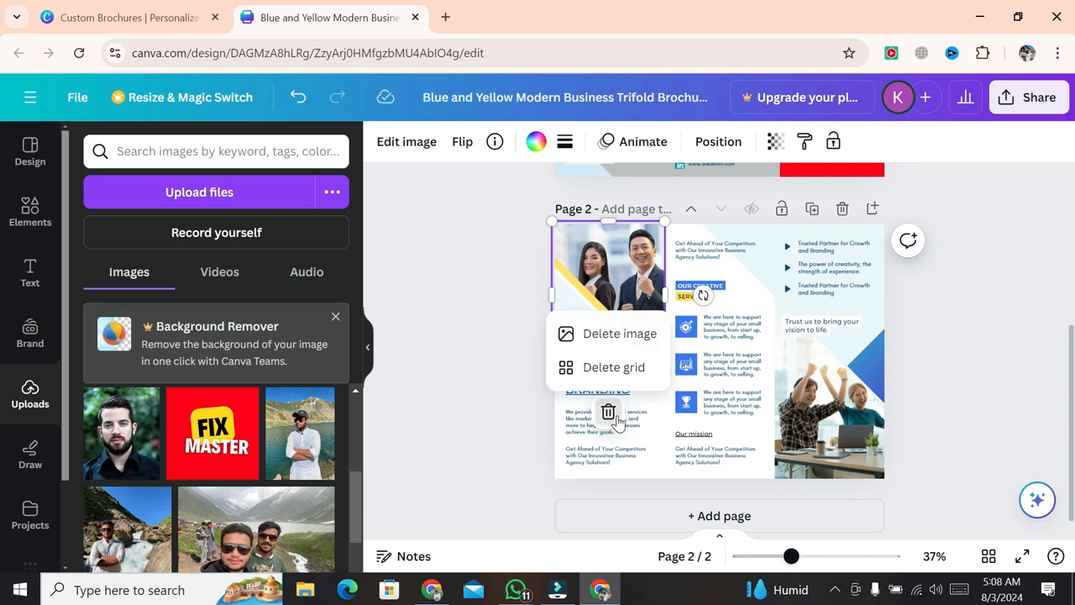
pyautogui.click(618, 331)
pyautogui.click(834, 256)
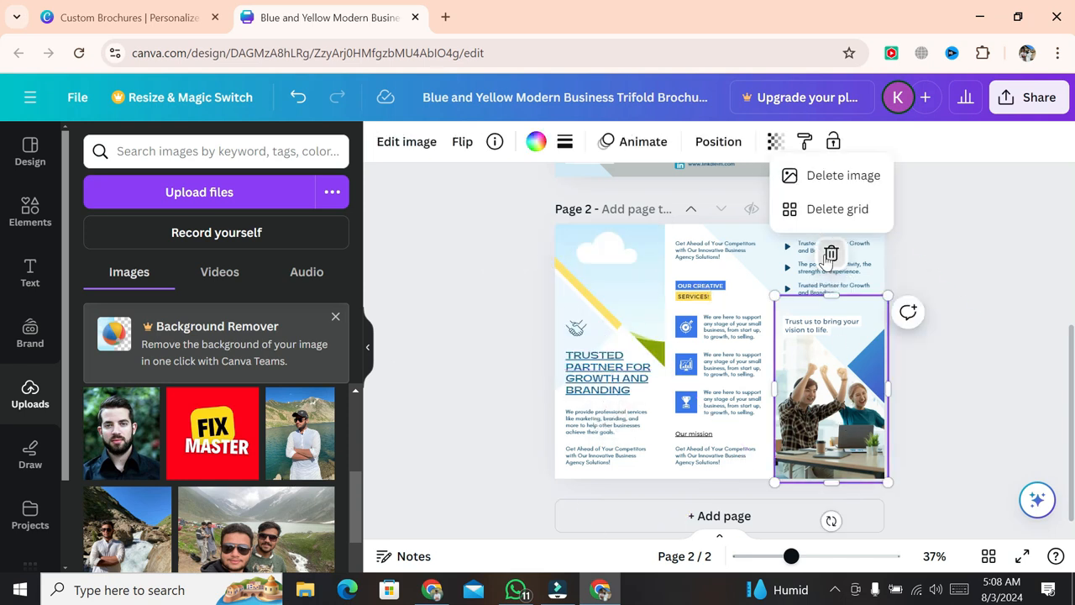
pyautogui.click(816, 176)
pyautogui.moveTo(384, 346); pyautogui.dragTo(587, 278)
pyautogui.moveTo(227, 441); pyautogui.dragTo(828, 432)
pyautogui.click(1007, 412)
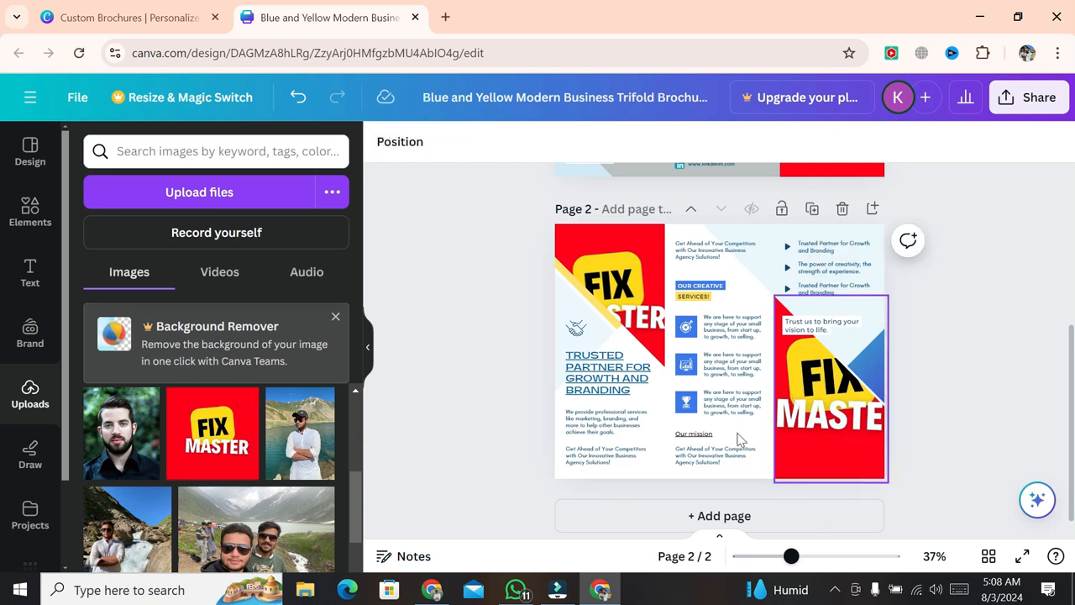
# - Delete the highlighted part of the text under Our mission
pyautogui.doubleClick(721, 458)
pyautogui.press('BackSpace')
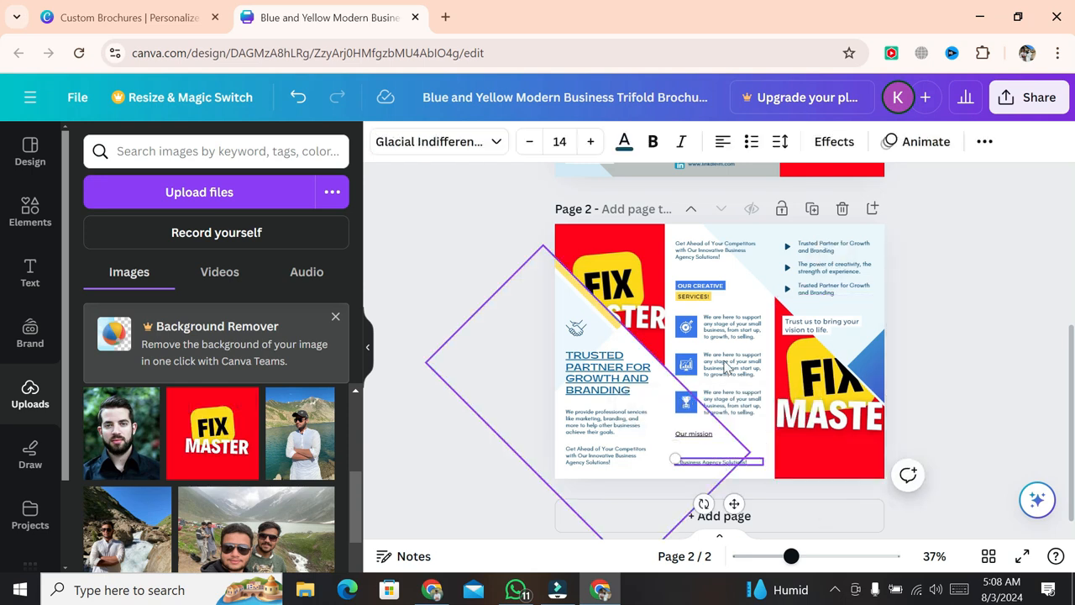
pyautogui.click(758, 338)
# - Fill the rotated diamond shape on page 2 with grey
pyautogui.click(648, 467)
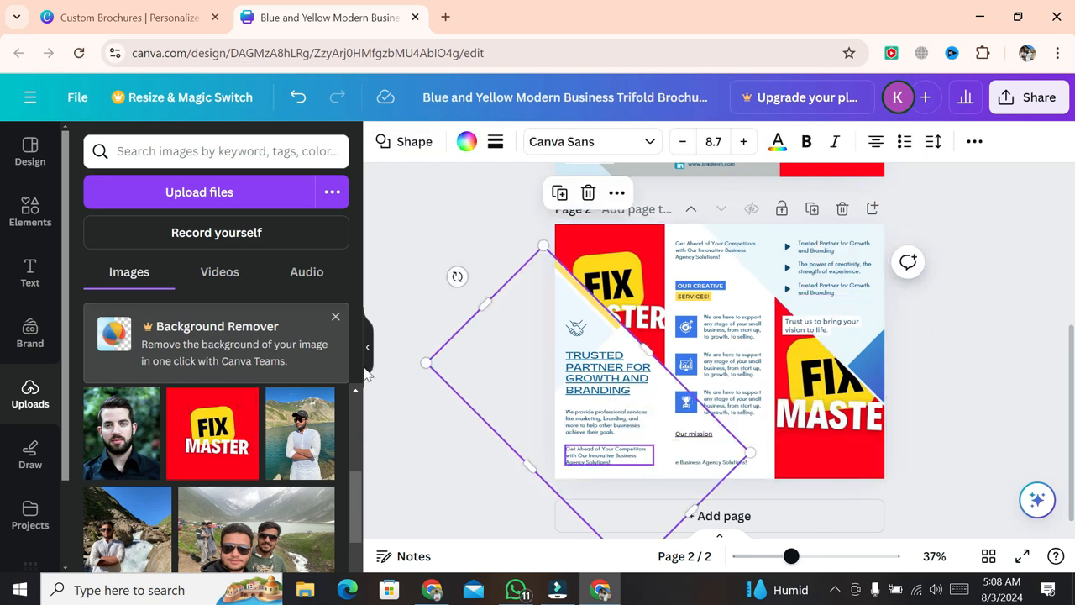
pyautogui.click(466, 142)
pyautogui.click(137, 289)
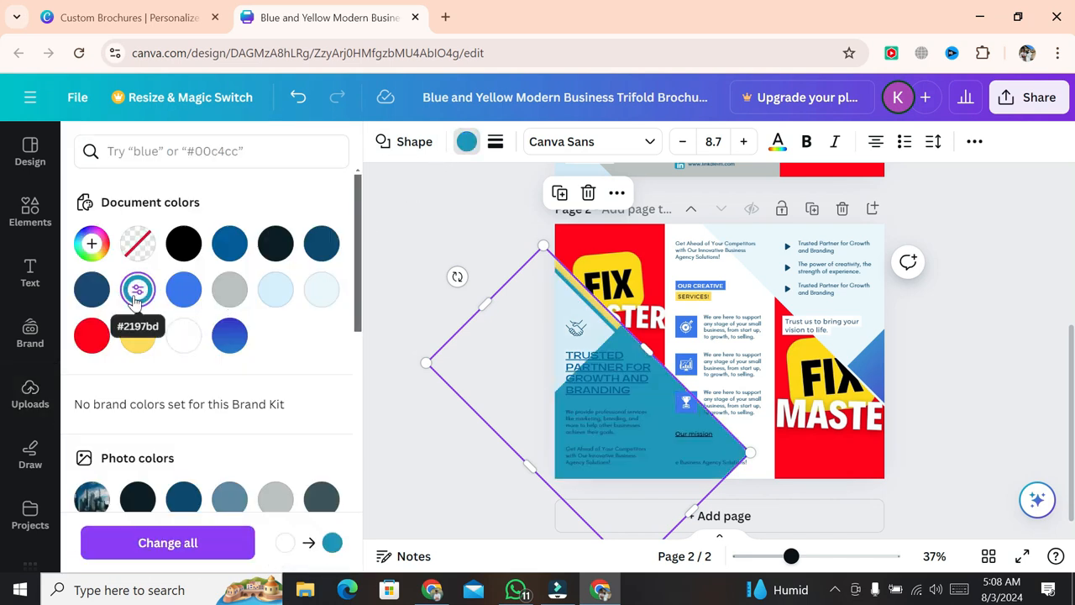
pyautogui.click(229, 289)
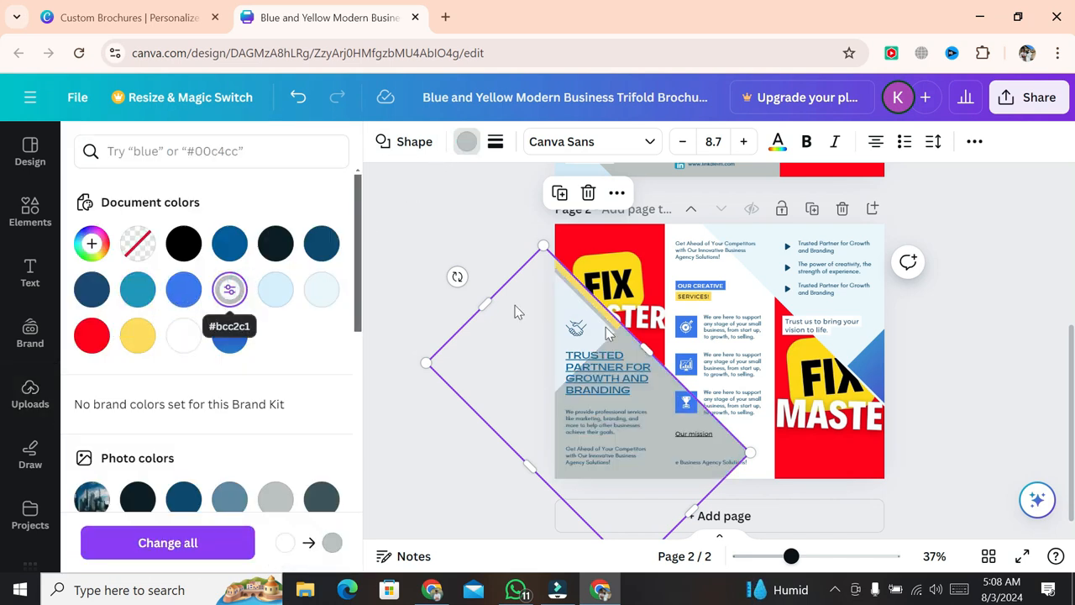
pyautogui.click(770, 477)
# - Fill the middle panel's white diamond shape with grey #bcc2c1
pyautogui.click(747, 305)
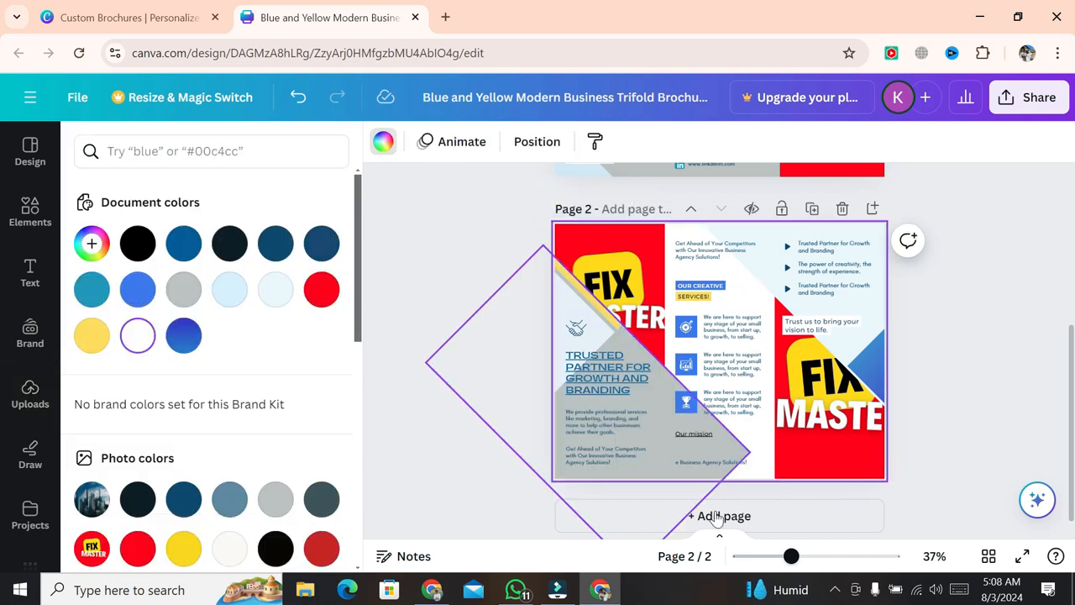
pyautogui.click(183, 294)
pyautogui.click(331, 336)
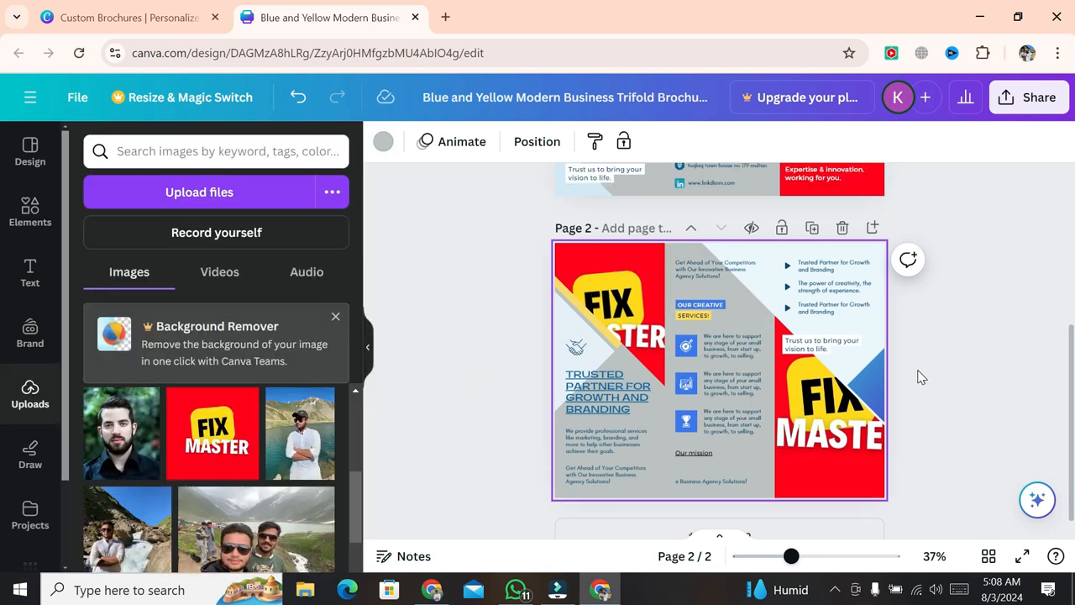
pyautogui.scroll(3, 916, 376)
pyautogui.scroll(-3, 916, 377)
pyautogui.scroll(3, 920, 376)
pyautogui.scroll(-3, 919, 377)
pyautogui.scroll(3, 924, 370)
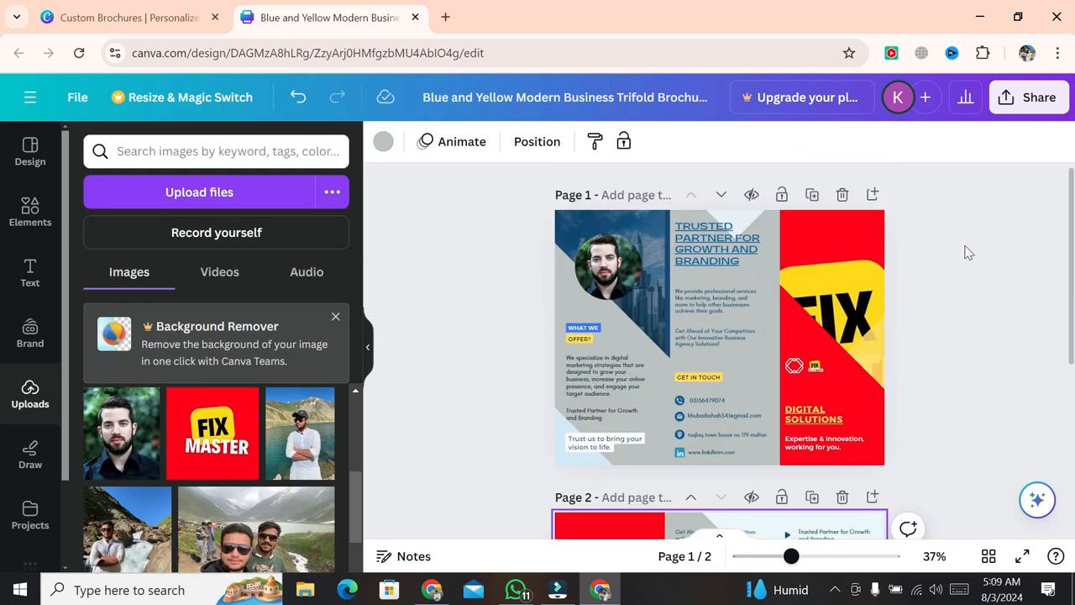
# - Look through the sharing options and the people-with-access list
pyautogui.click(1033, 97)
pyautogui.click(414, 260)
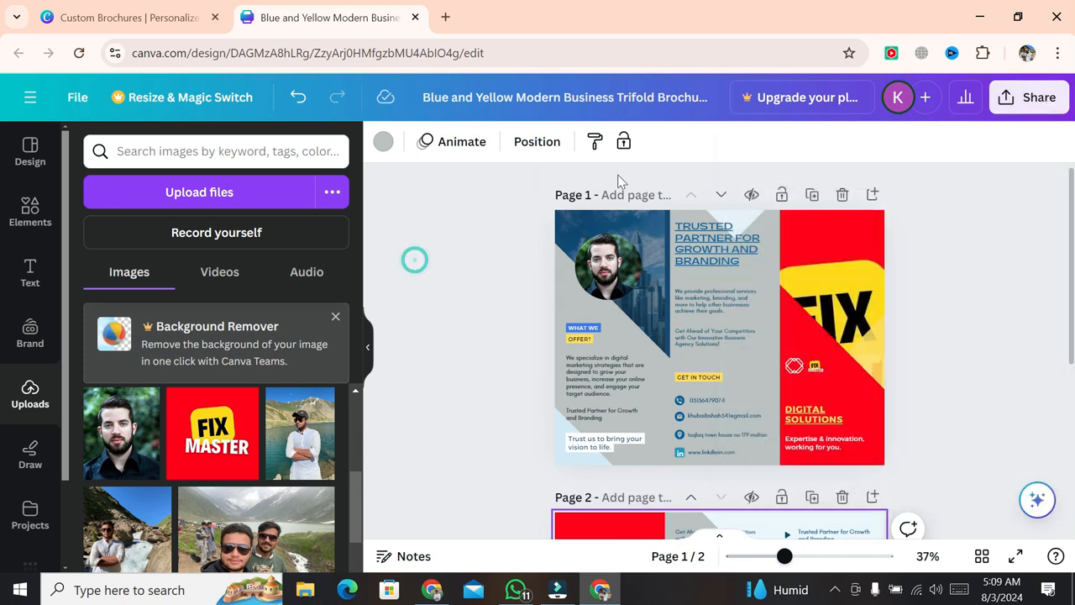
pyautogui.click(925, 98)
pyautogui.click(496, 383)
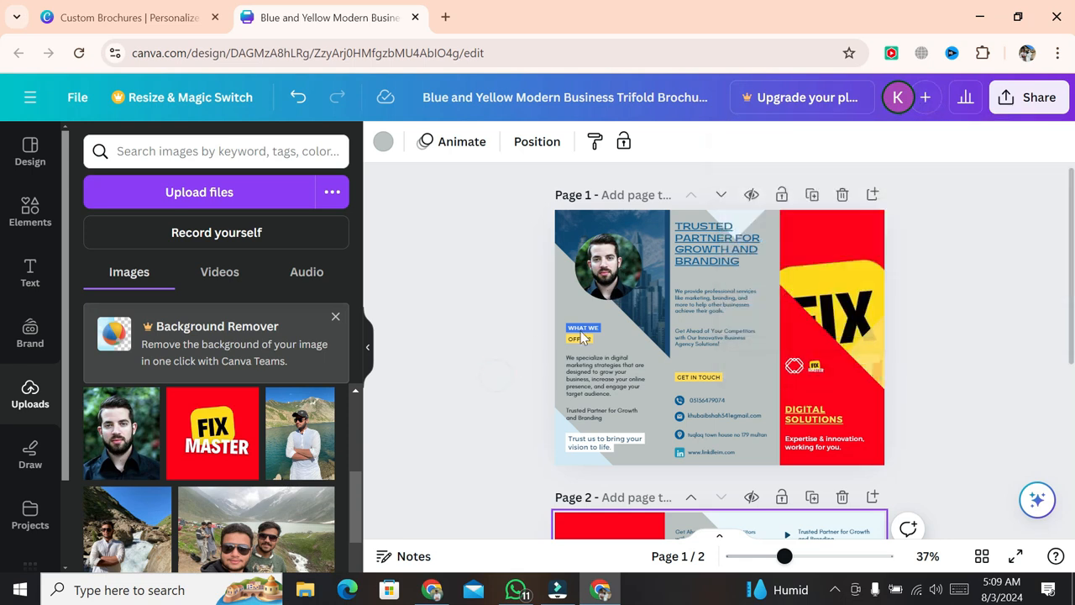
pyautogui.click(813, 334)
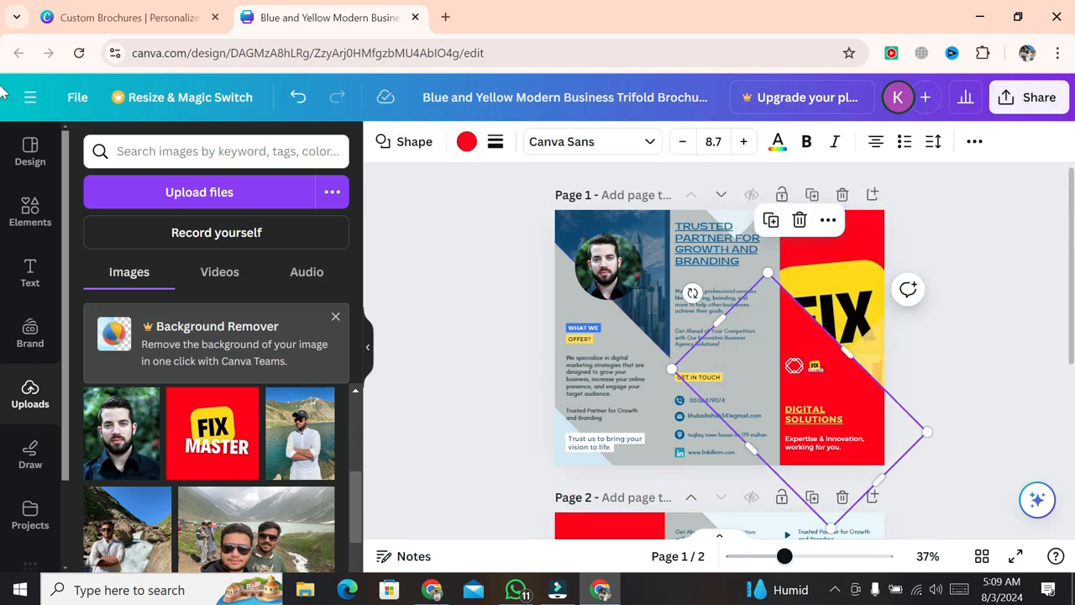
# - Download the brochure as a PDF Standard file and open it from Chrome's downloads
pyautogui.click(1030, 97)
pyautogui.scroll(-2, 886, 336)
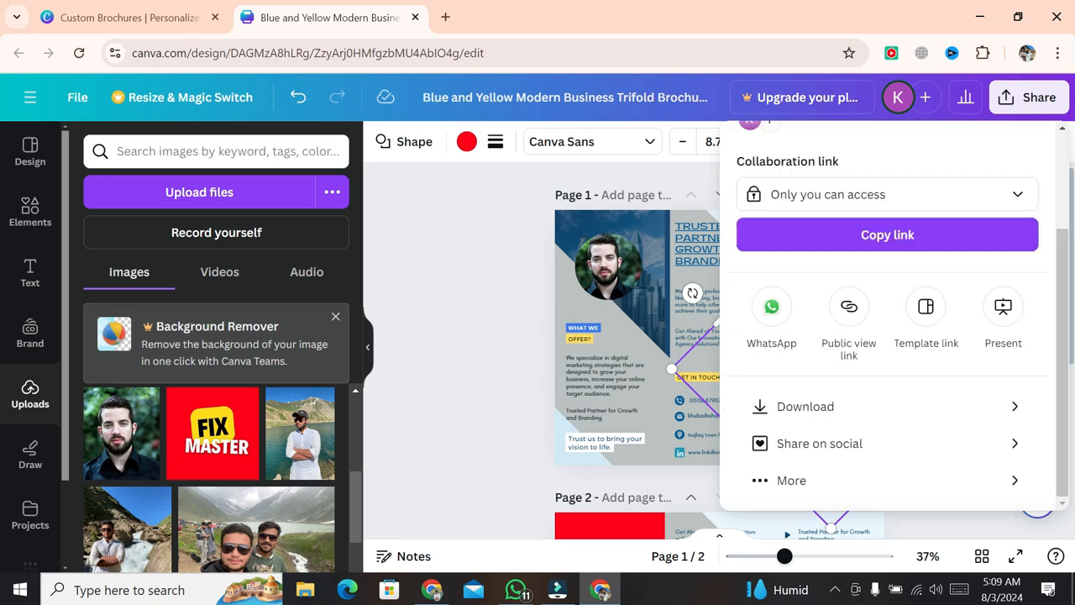
pyautogui.click(844, 420)
pyautogui.click(955, 226)
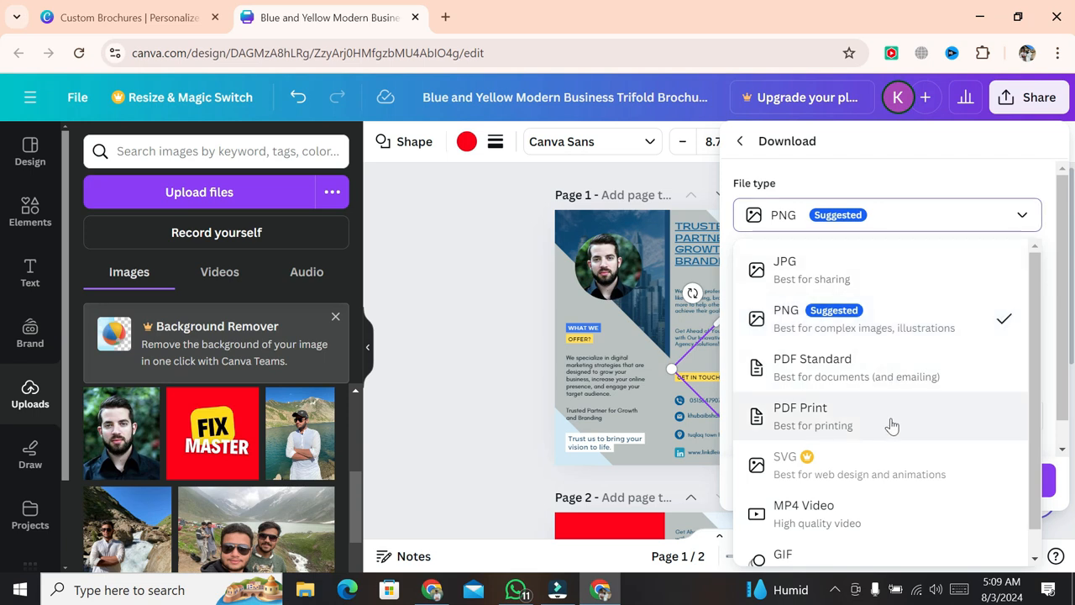
pyautogui.click(841, 378)
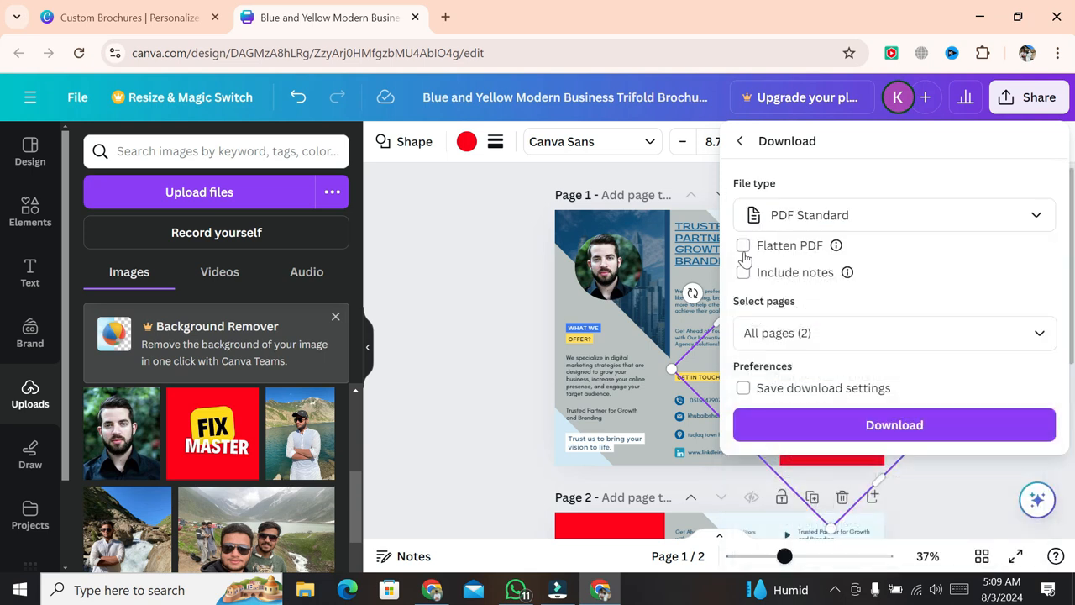
pyautogui.click(823, 425)
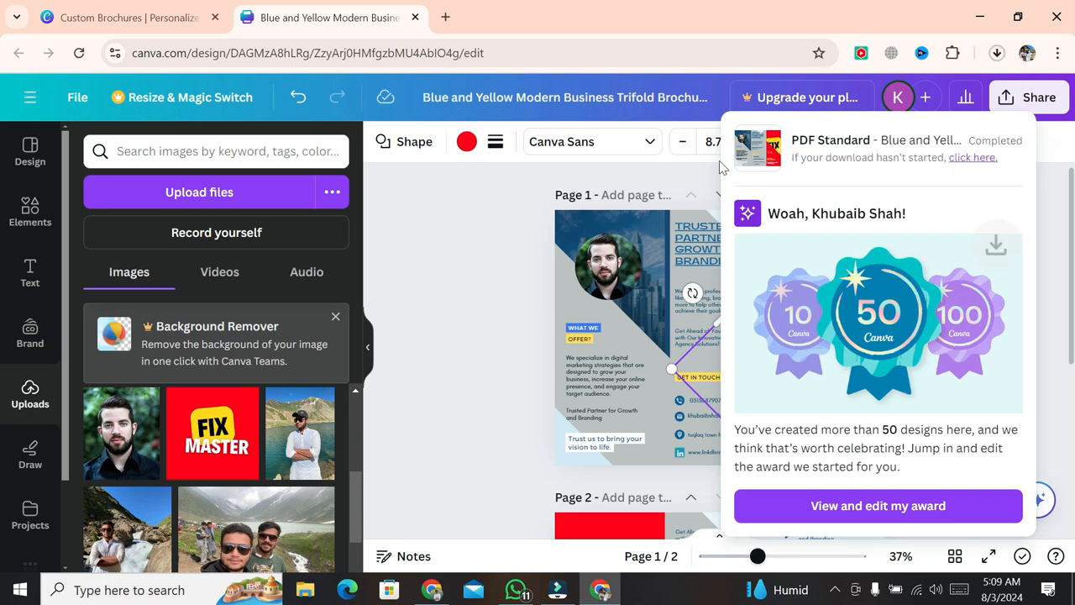
pyautogui.click(996, 53)
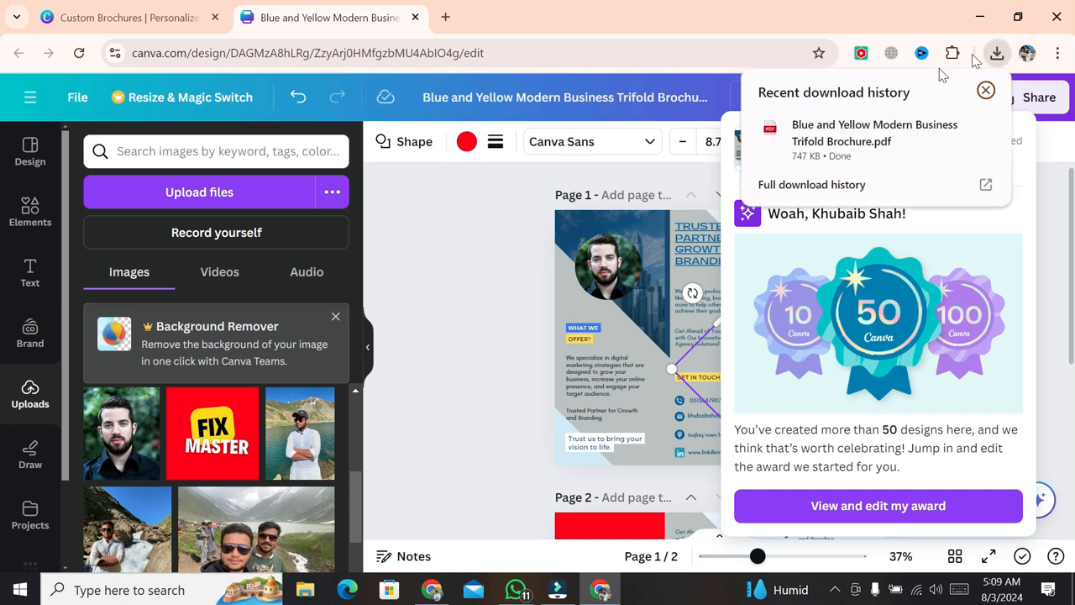
pyautogui.click(853, 138)
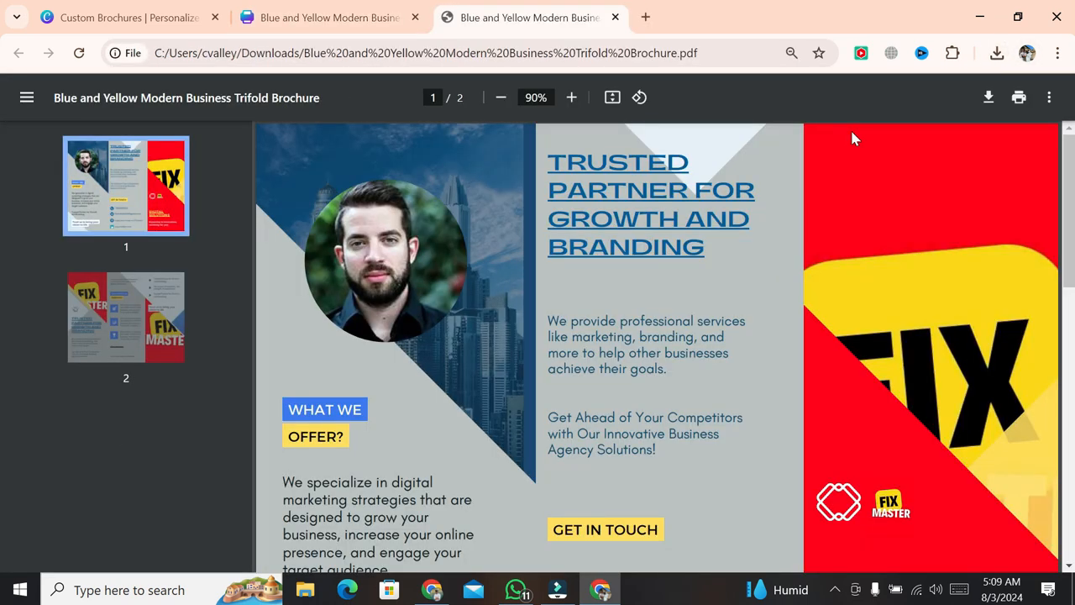
# - Scroll through both pages of the brochure PDF, then minimize Chrome to the desktop
pyautogui.scroll(-3, 932, 336)
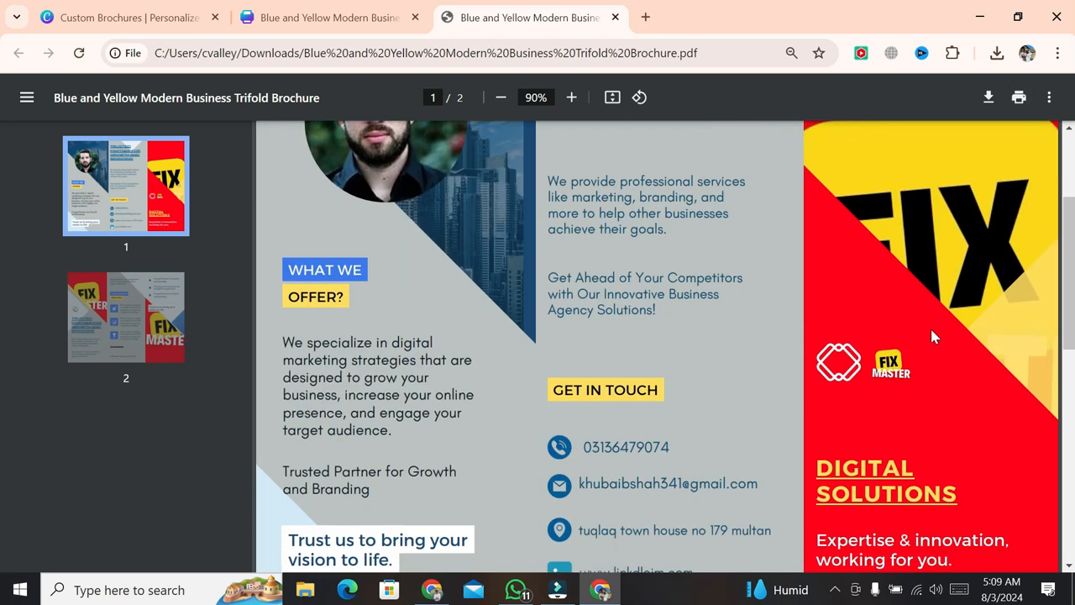
pyautogui.scroll(3, 930, 329)
pyautogui.scroll(-6, 932, 333)
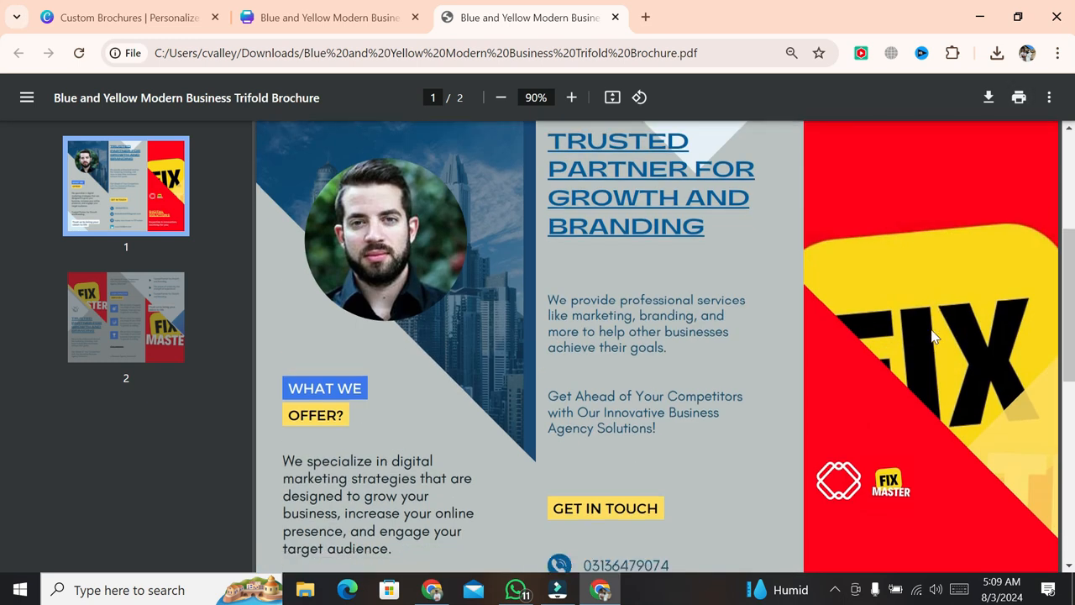
pyautogui.scroll(3, 932, 336)
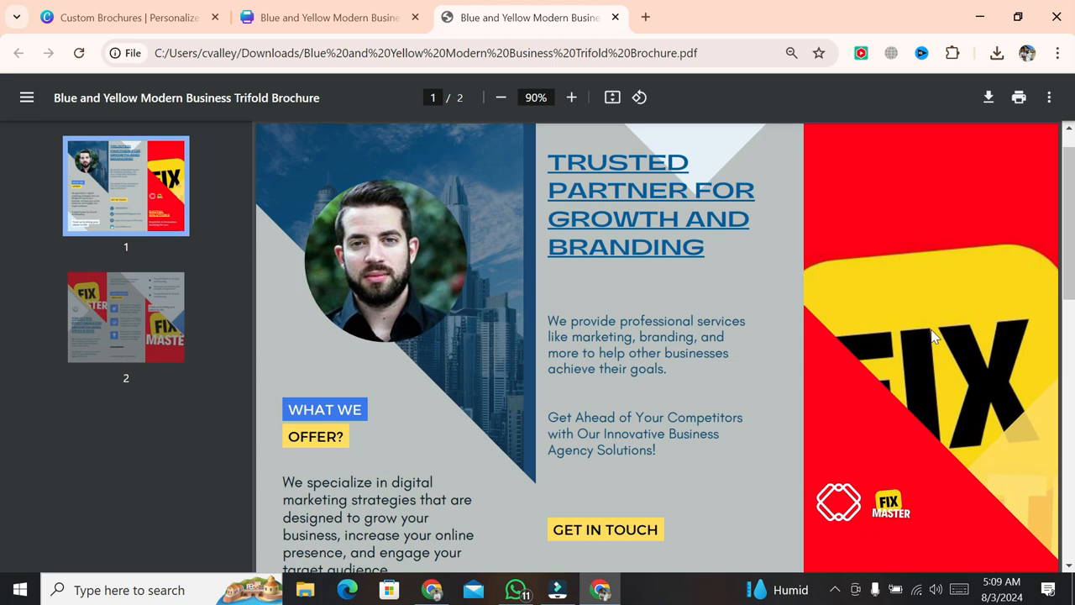
pyautogui.scroll(-3, 932, 336)
pyautogui.scroll(-6, 932, 336)
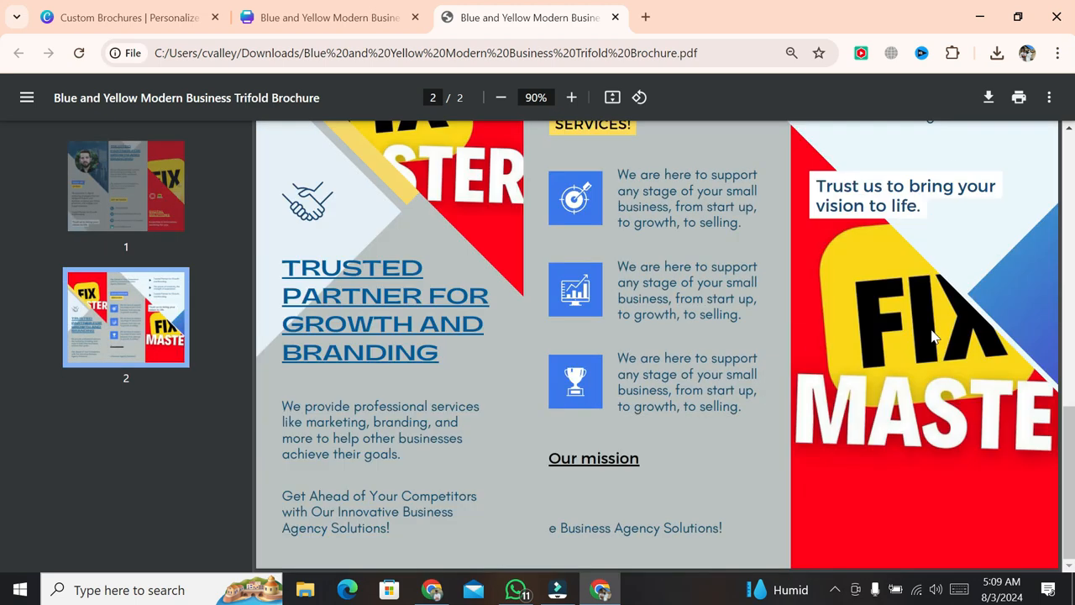
pyautogui.scroll(10, 933, 336)
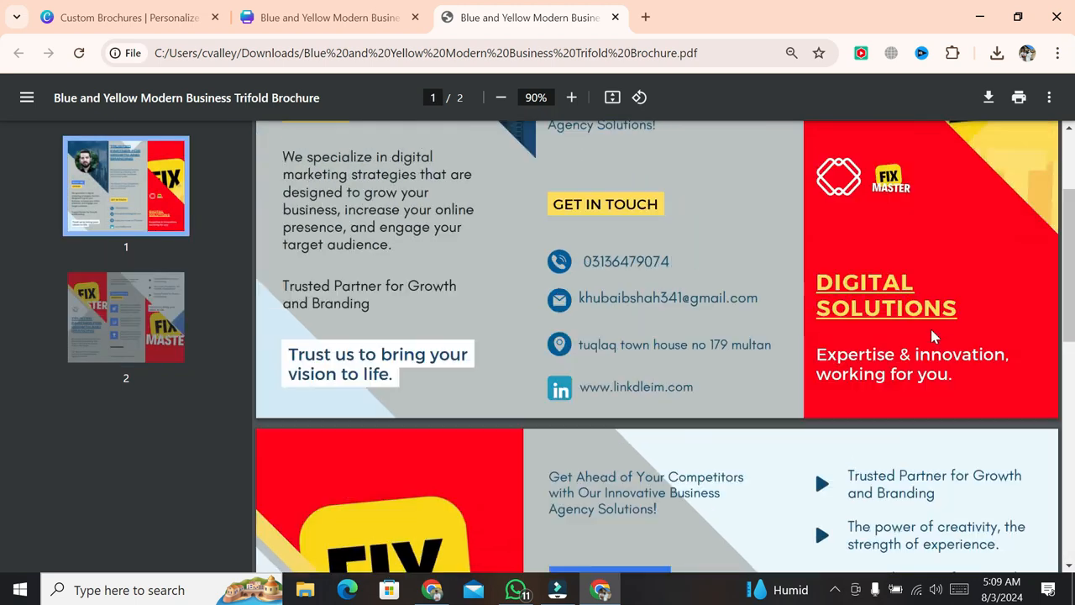
pyautogui.scroll(2, 932, 336)
pyautogui.scroll(-5, 932, 336)
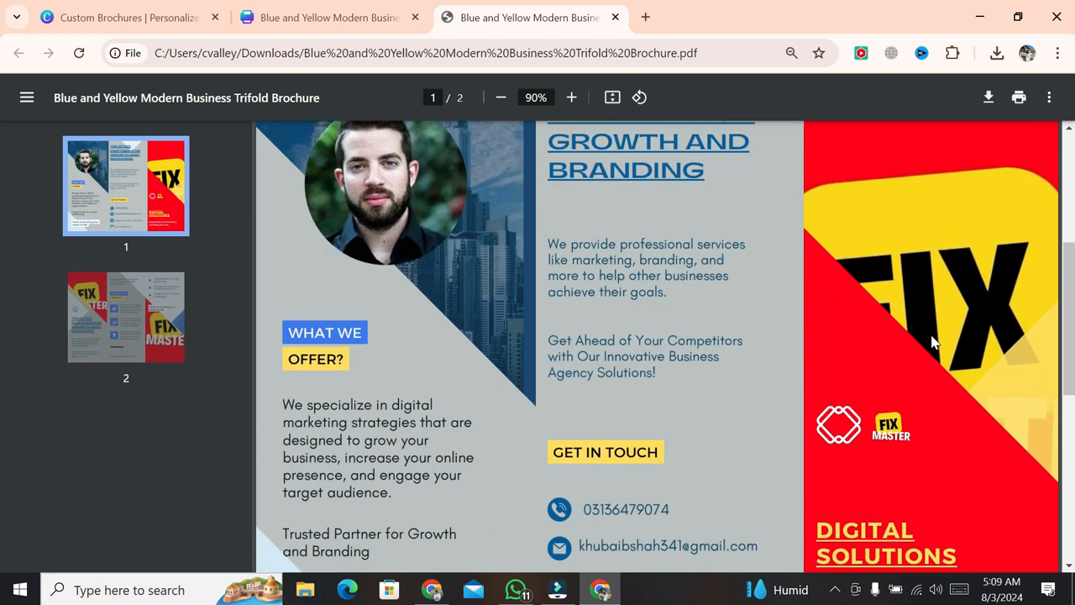
pyautogui.scroll(-6, 931, 340)
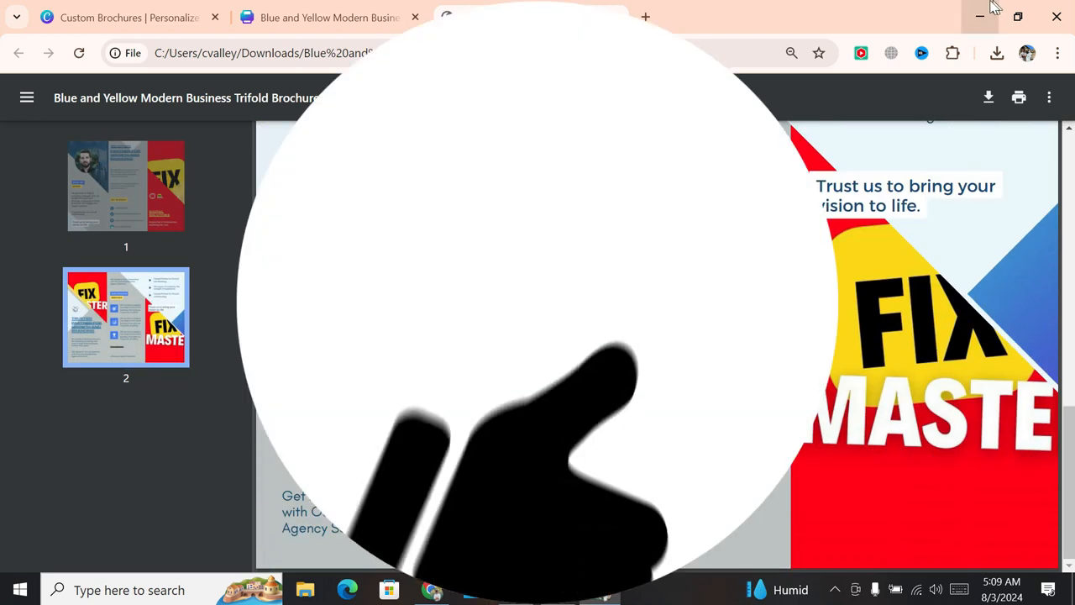
pyautogui.click(986, 8)
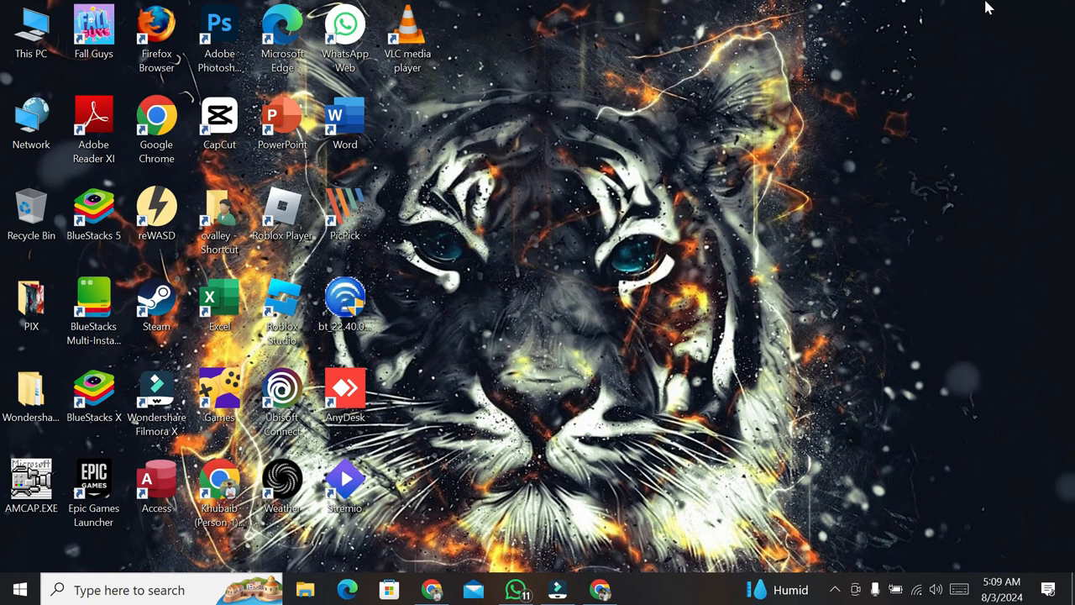